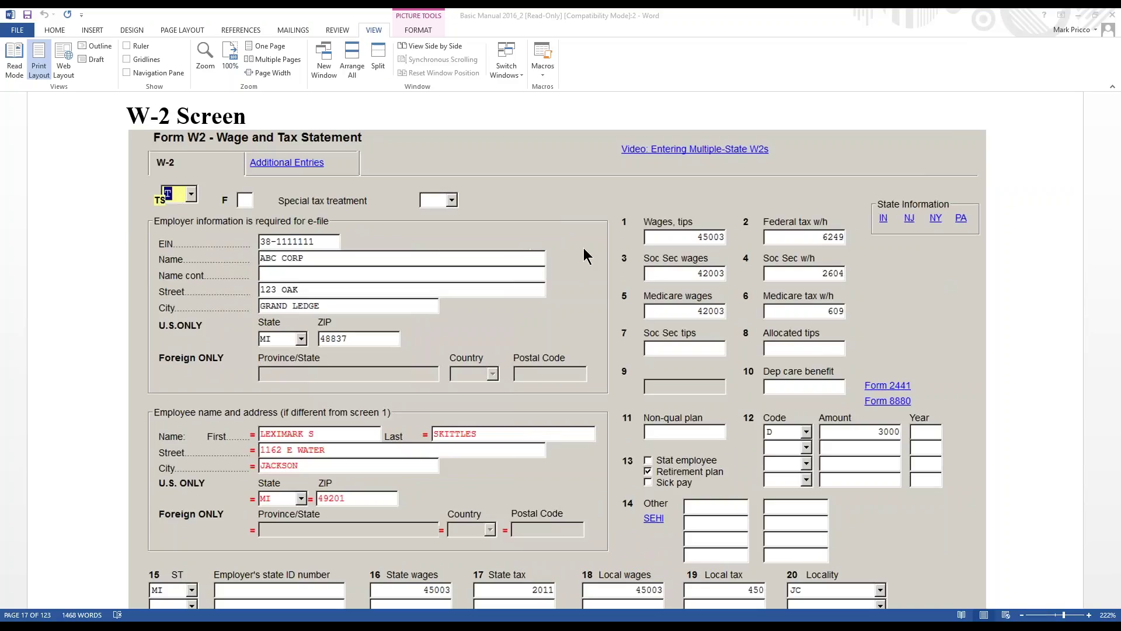
- Bring the Drake 2016 Data Entry window over the Word manual and maximize it
{"action": "scroll", "coordinate": [583, 248], "scroll_direction": "down", "scroll_amount": 1}
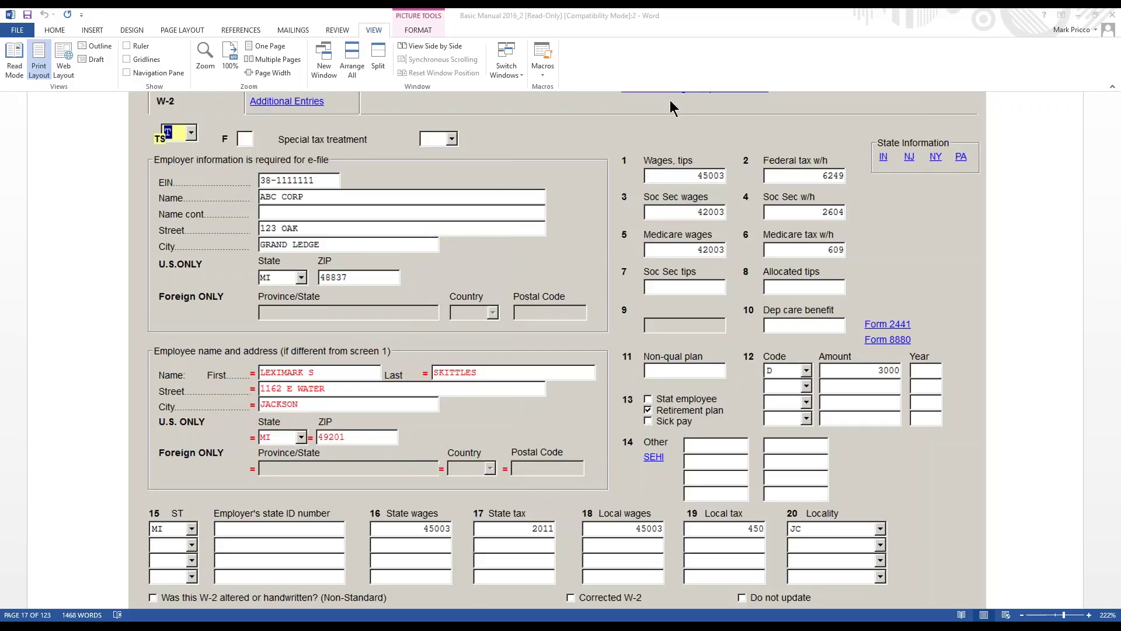
{"action": "left_click_drag", "start_coordinate": [0, 30], "coordinate": [631, 99]}
{"action": "left_click", "coordinate": [691, 97]}
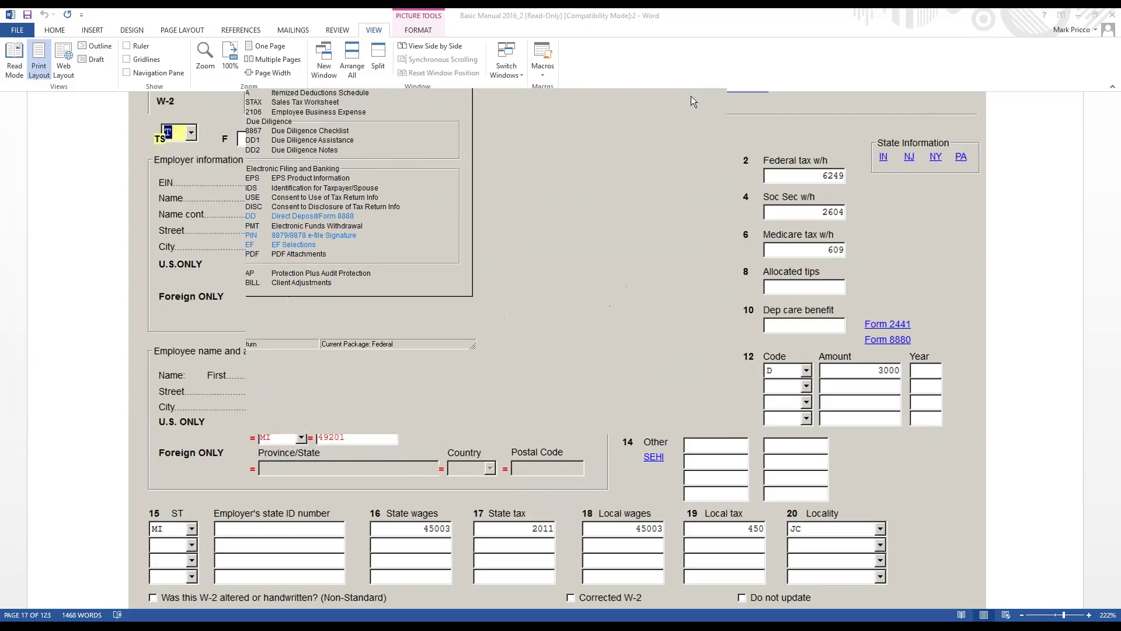
{"action": "left_click", "coordinate": [120, 292]}
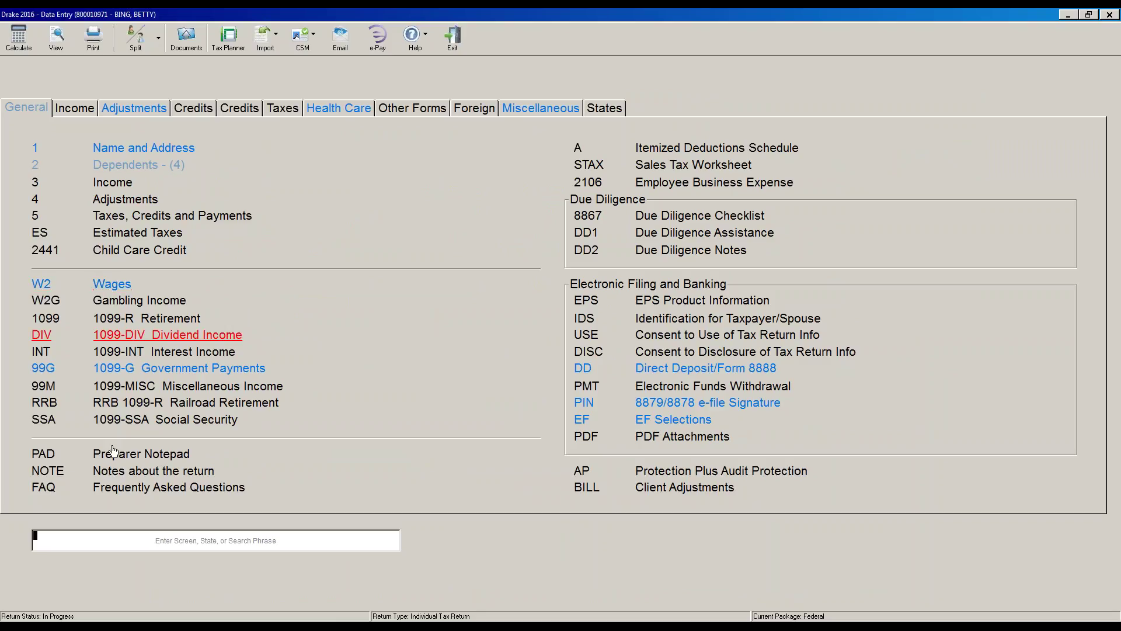
- Open the W2 screen, exit the existing W-2 record, and start a new blank Form W2
{"action": "type", "text": "W2"}
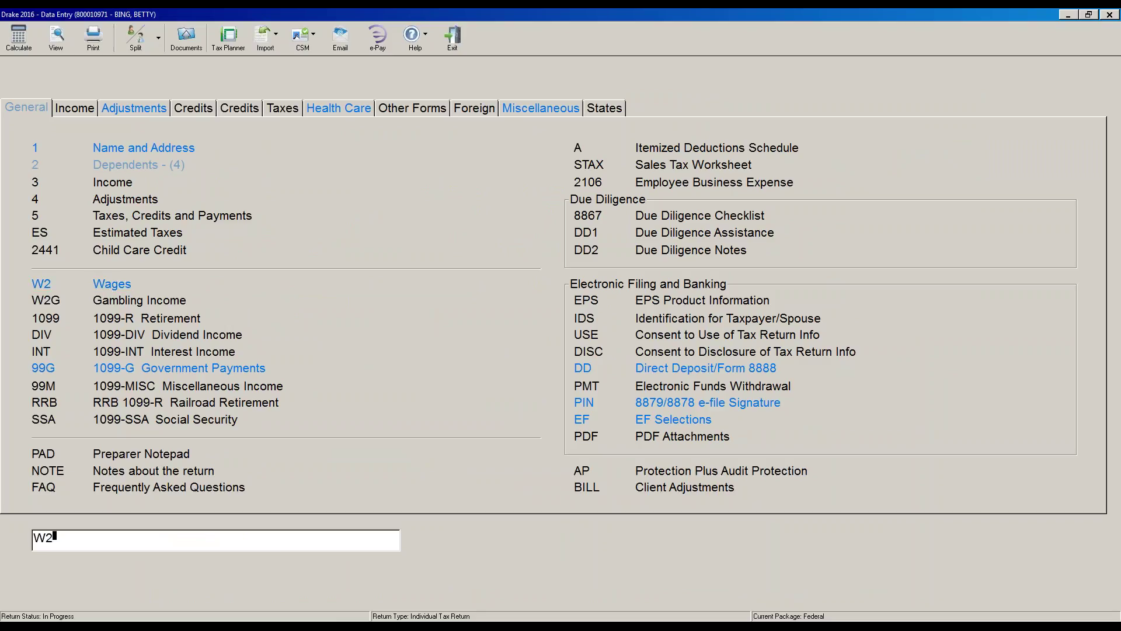
{"action": "key", "text": "Return"}
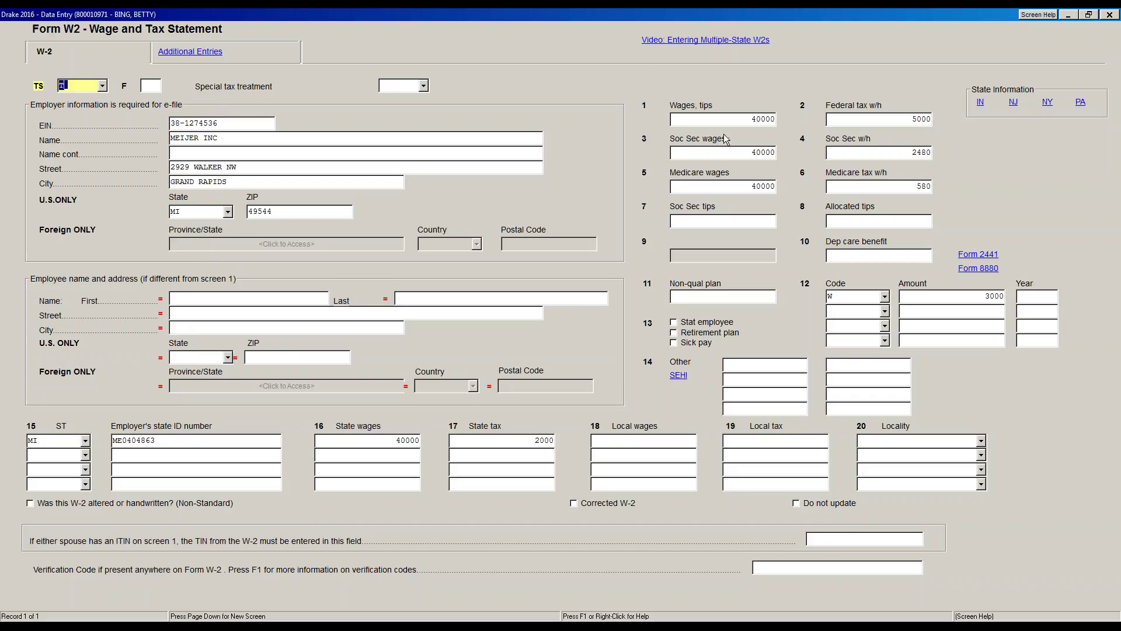
{"action": "key", "text": "Escape"}
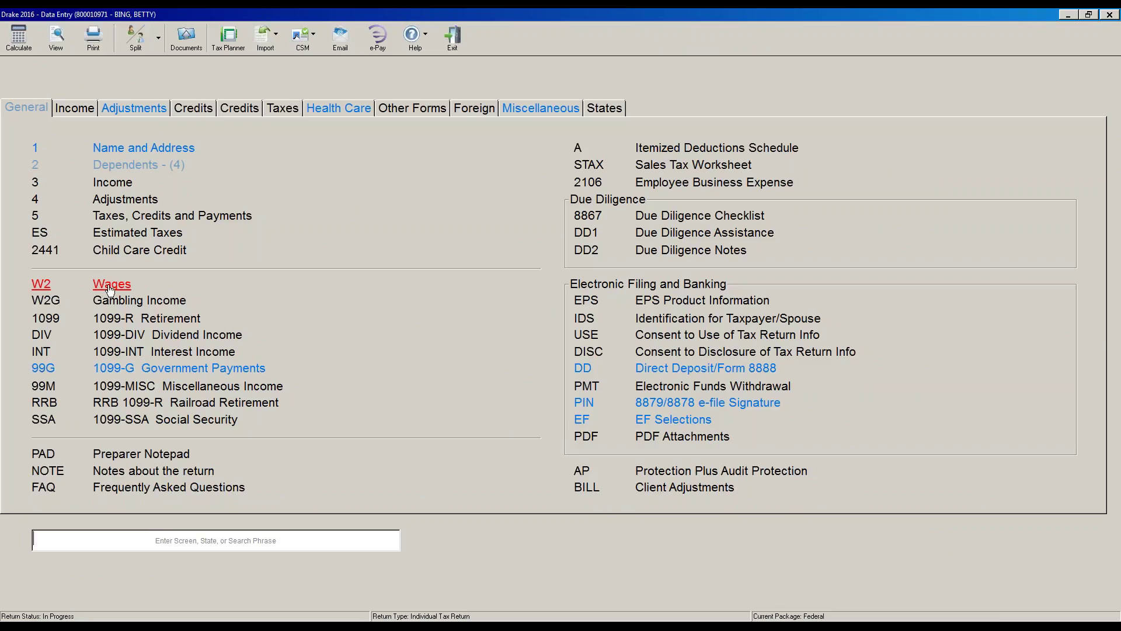
{"action": "left_click", "coordinate": [110, 286]}
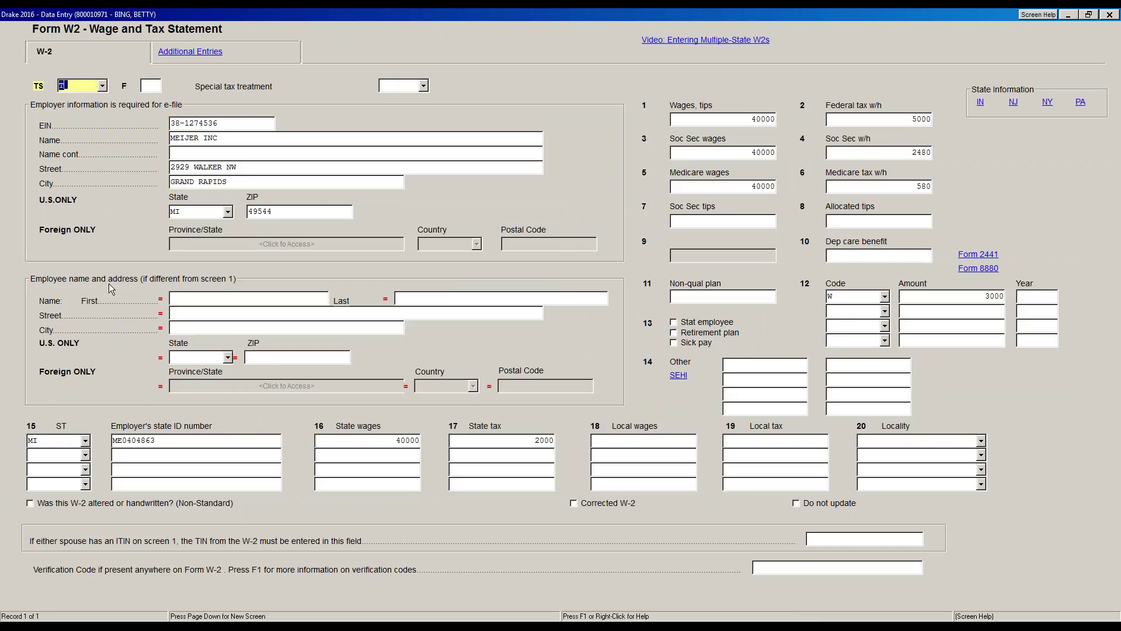
{"action": "key", "text": "ctrl+d"}
{"action": "key", "text": "Return"}
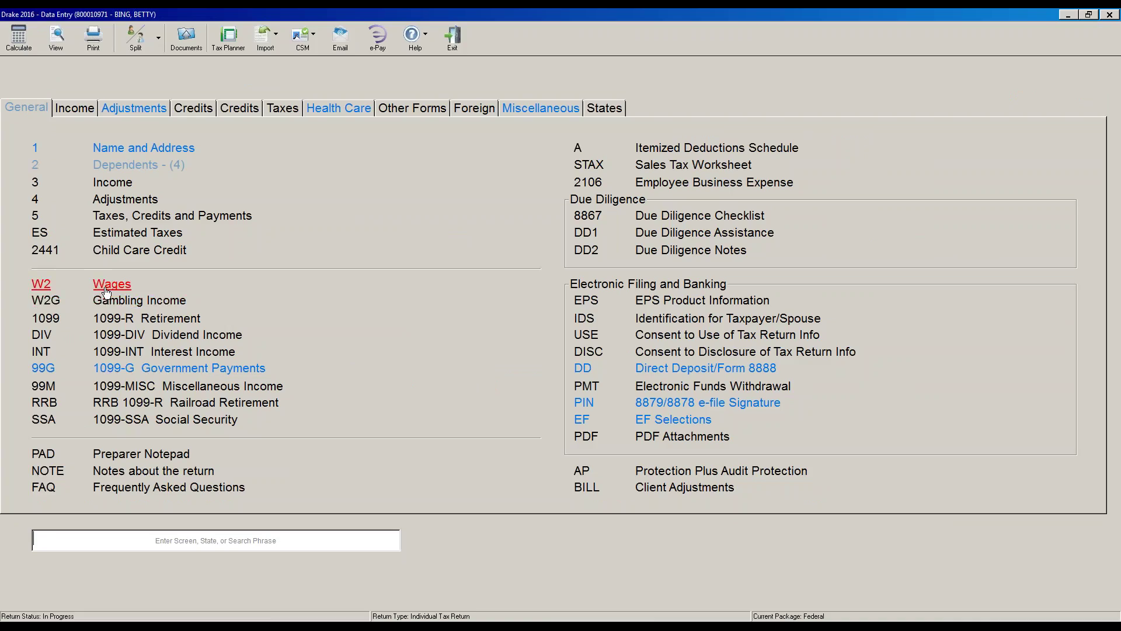
{"action": "left_click", "coordinate": [108, 285]}
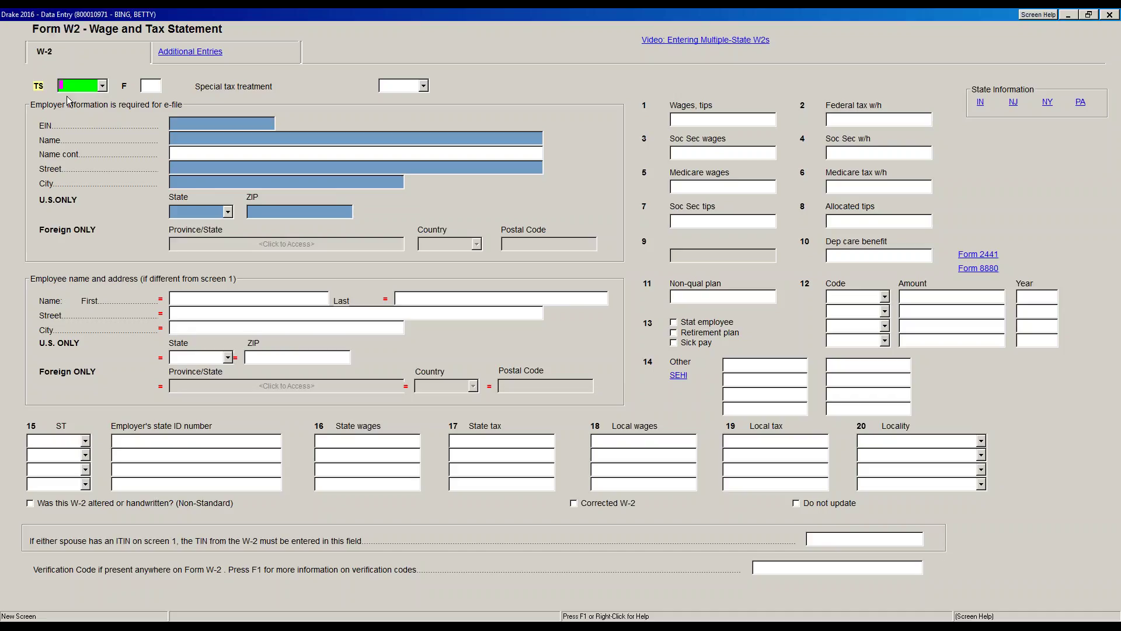
- Assign the W-2 to taxpayer T and set special tax treatment to M, military wages
{"action": "type", "text": "T"}
{"action": "key", "text": "Tab"}
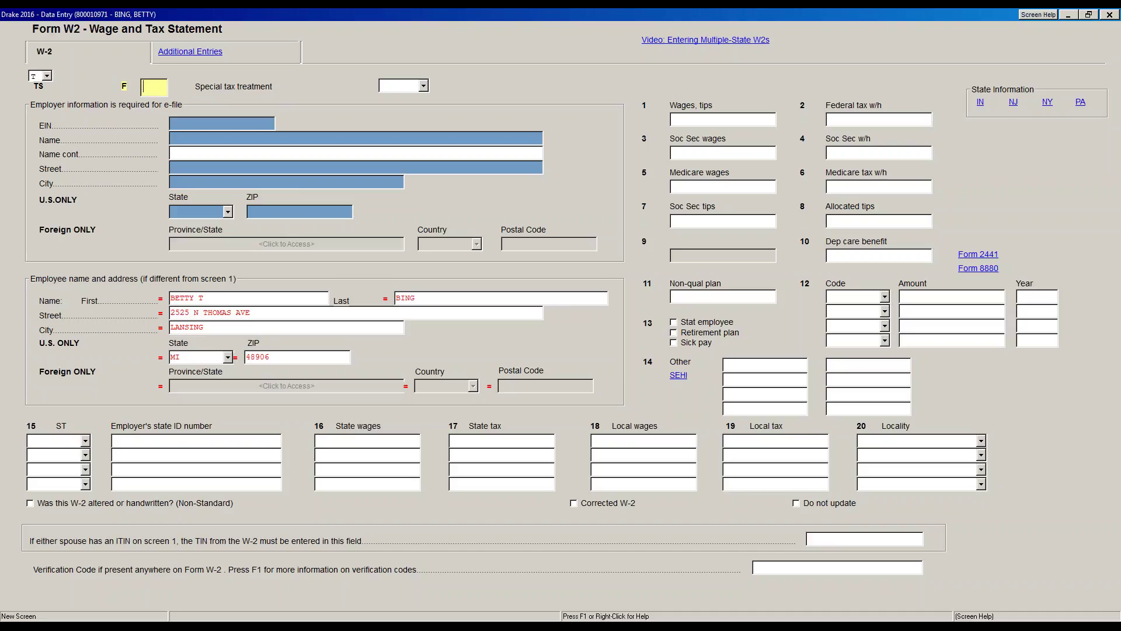
{"action": "key", "text": "Tab"}
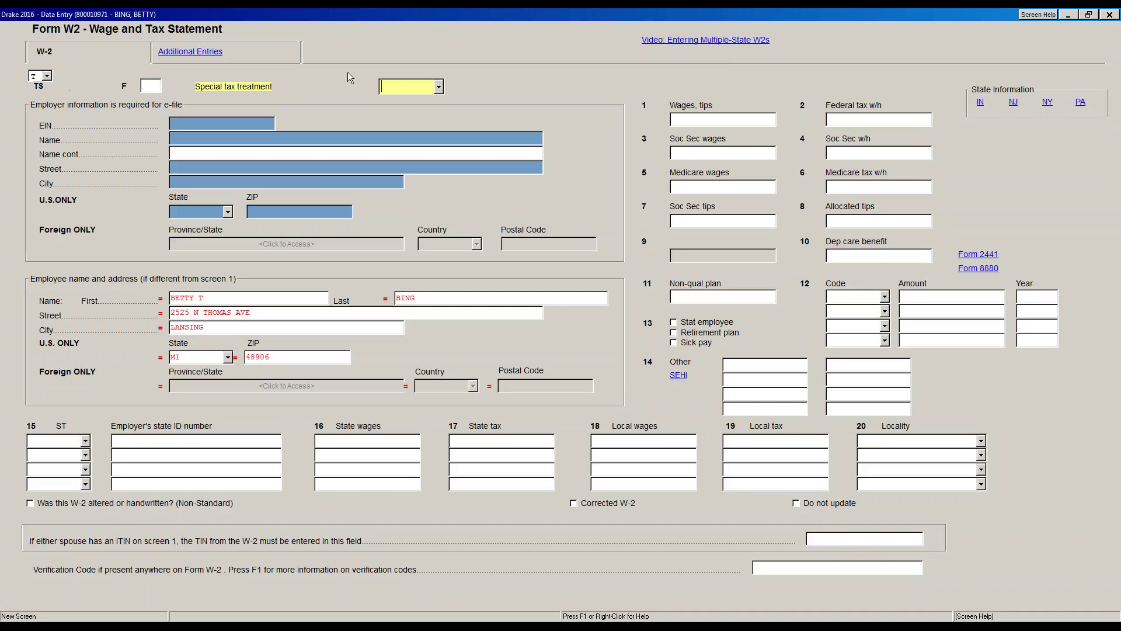
{"action": "left_click", "coordinate": [438, 92]}
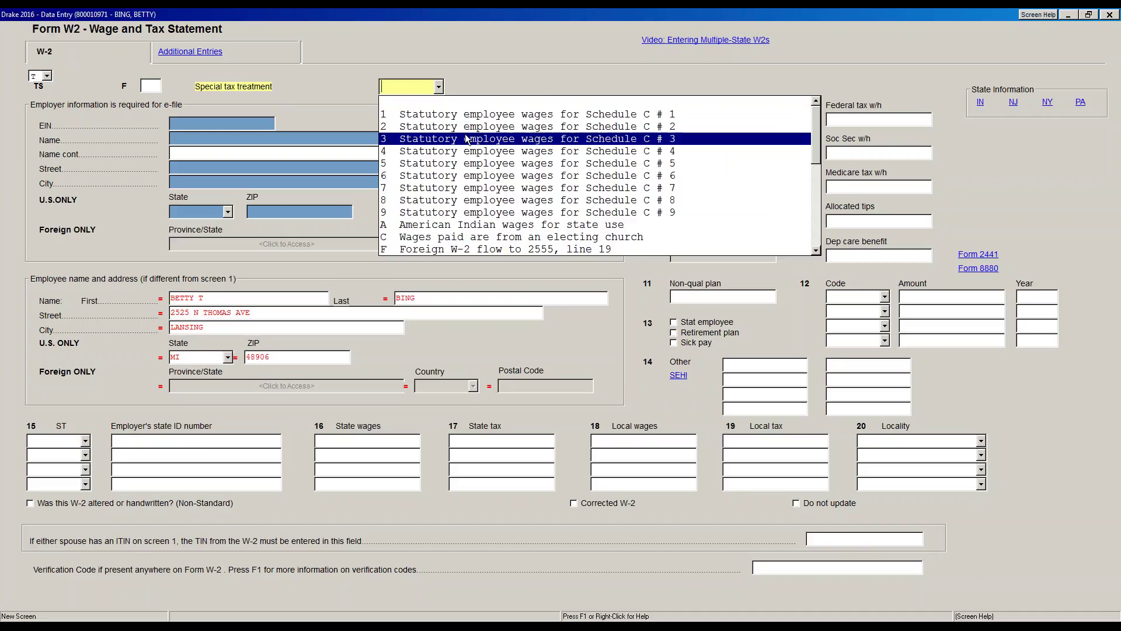
{"action": "scroll", "coordinate": [484, 225], "scroll_direction": "down", "scroll_amount": 1}
{"action": "scroll", "coordinate": [484, 224], "scroll_direction": "down", "scroll_amount": 2}
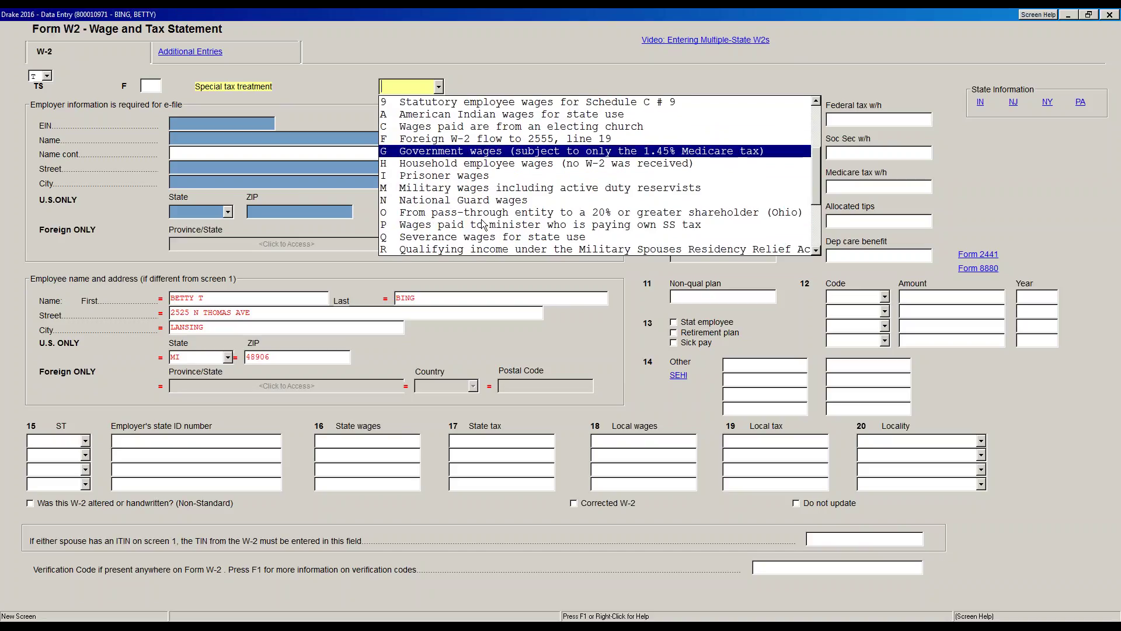
{"action": "left_click", "coordinate": [475, 188]}
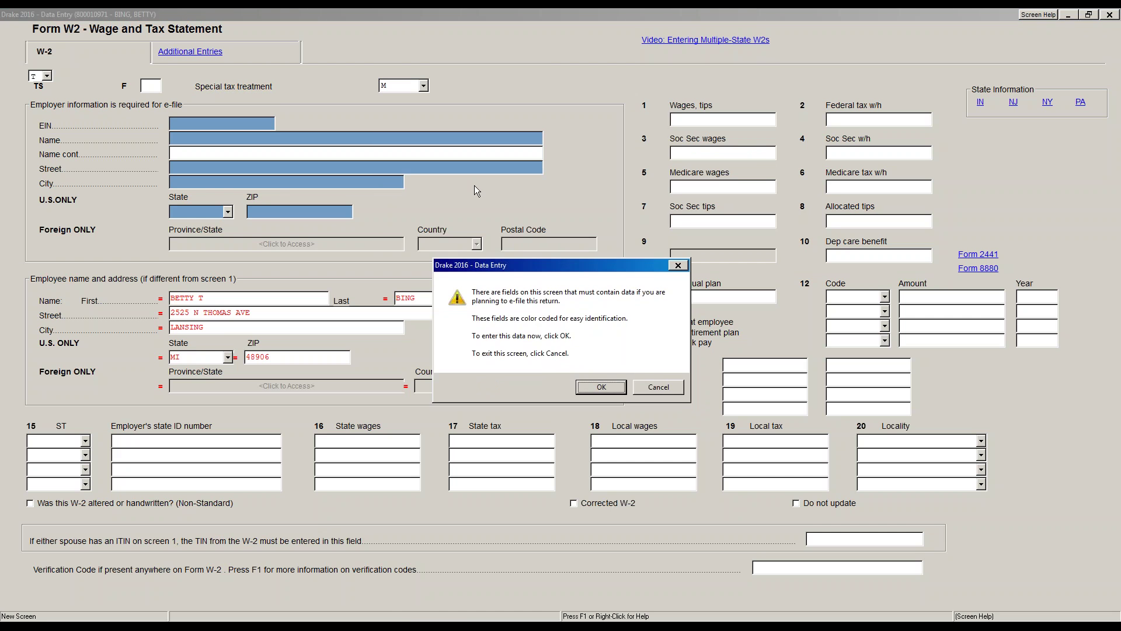
{"action": "left_click", "coordinate": [649, 388]}
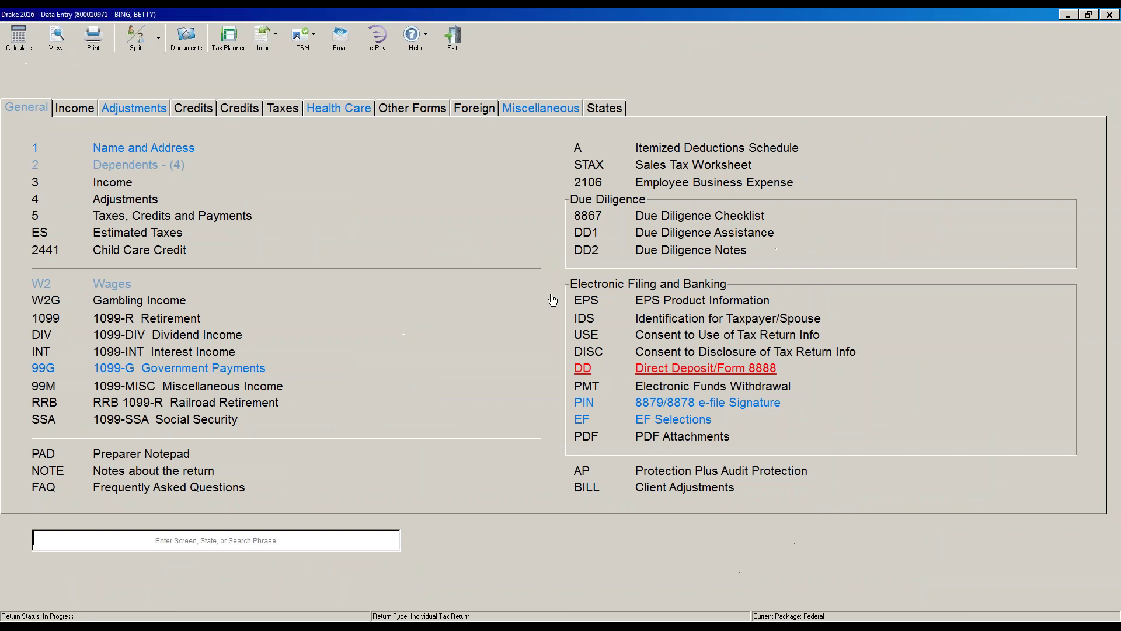
{"action": "left_click", "coordinate": [112, 284]}
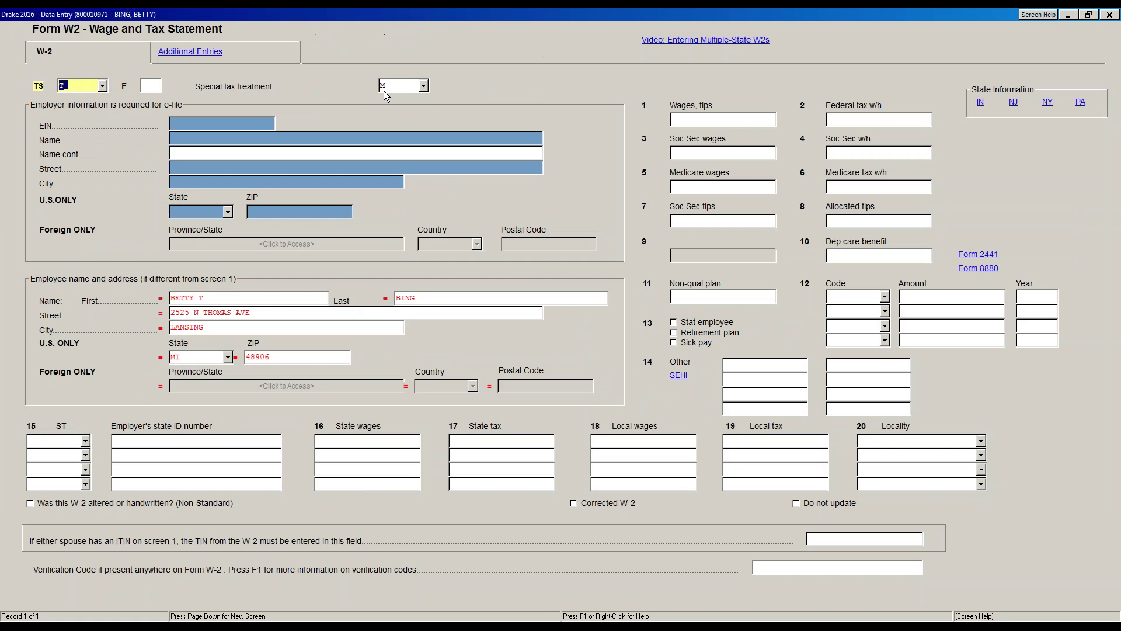
- Clear the M special treatment code and enter the employer's EIN to auto-fill X TAX PLC's details
{"action": "key", "text": "Delete"}
{"action": "key", "text": "Tab"}
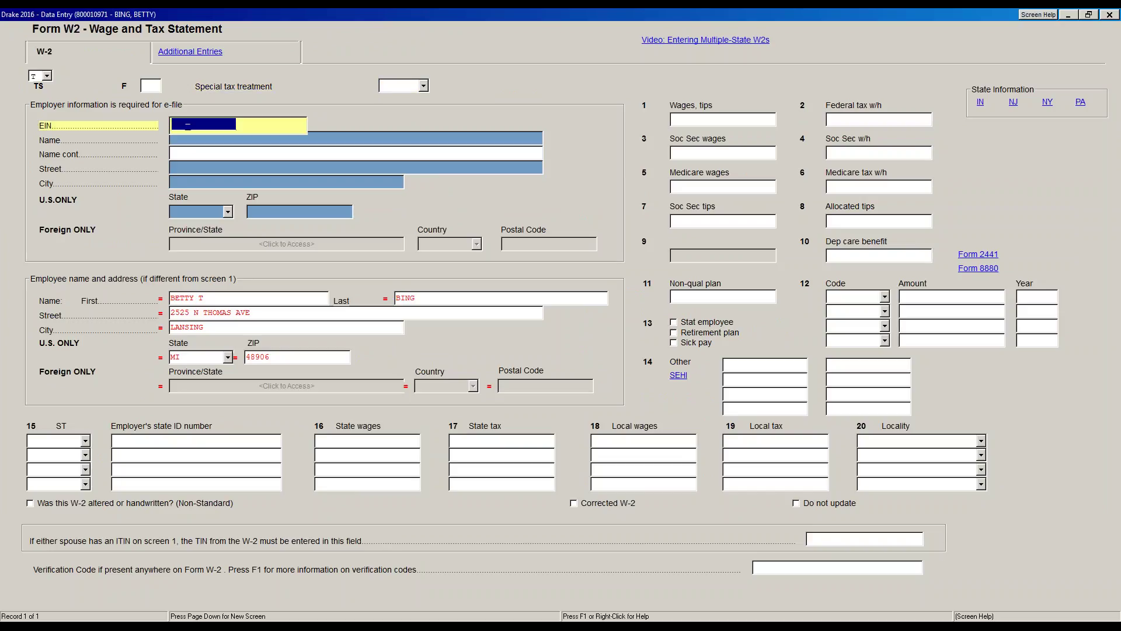
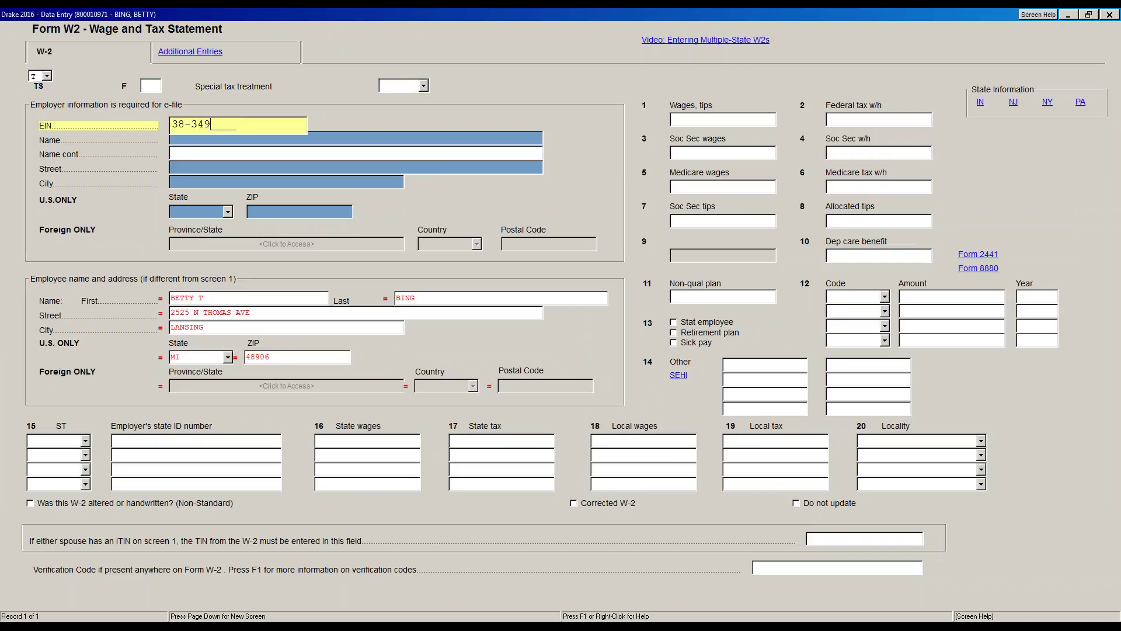
{"action": "key", "text": "Return"}
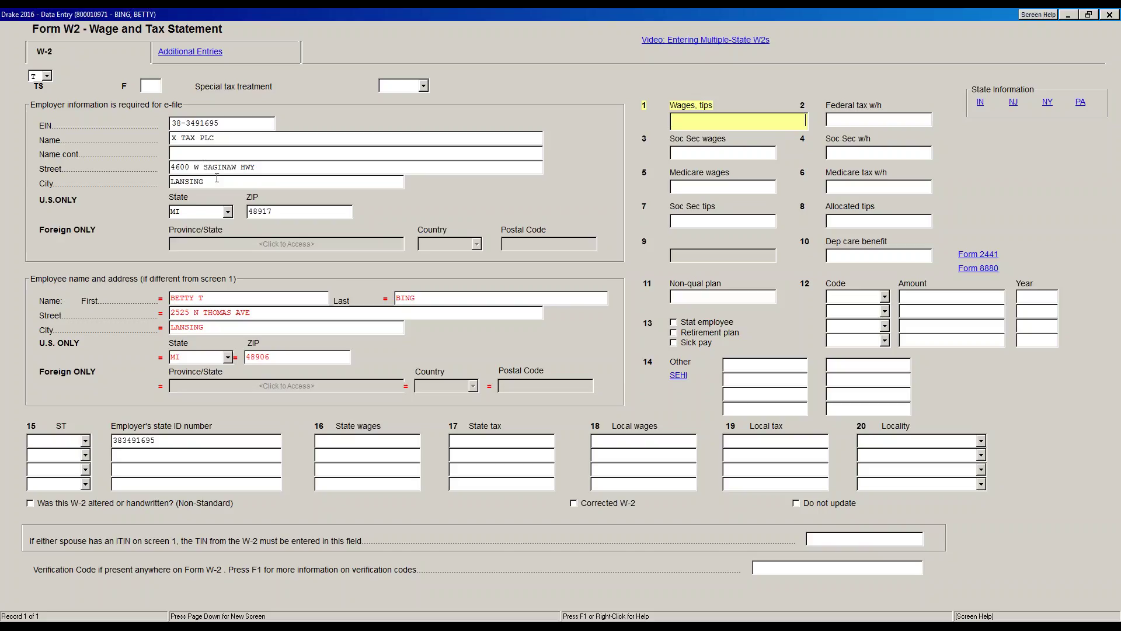
- Enter box 1 wages 24000.50, federal withholding 2500, and Social Security wages 24001
{"action": "type", "text": "2400"}
{"action": "type", "text": "0"}
{"action": "type", "text": "."}
{"action": "type", "text": "50"}
{"action": "key", "text": "Return"}
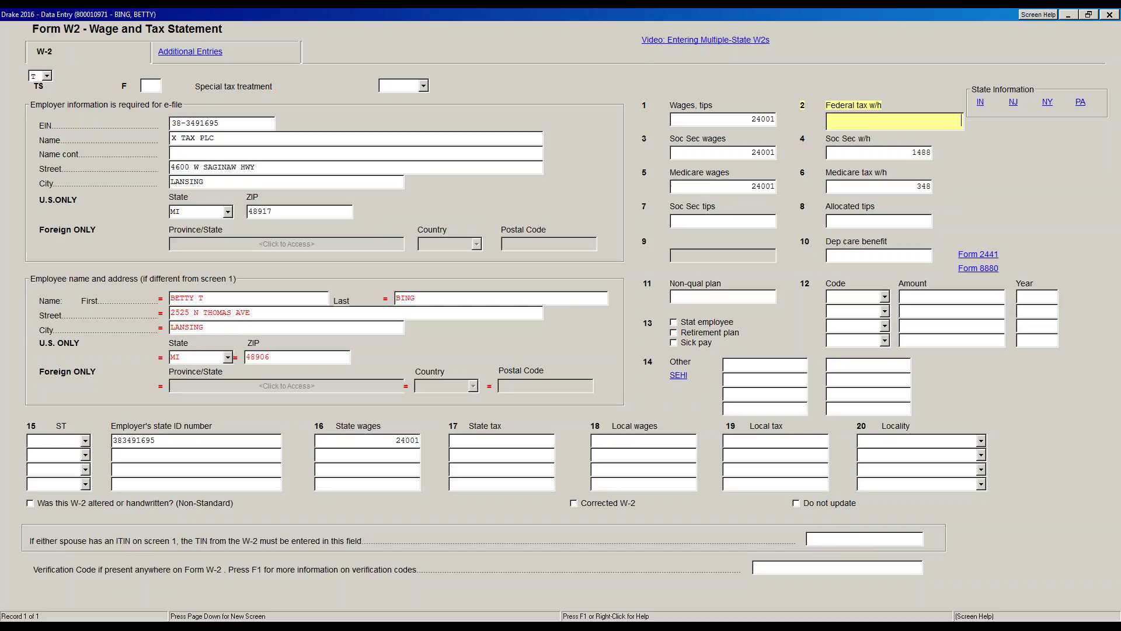
{"action": "type", "text": "2500"}
{"action": "key", "text": "Return"}
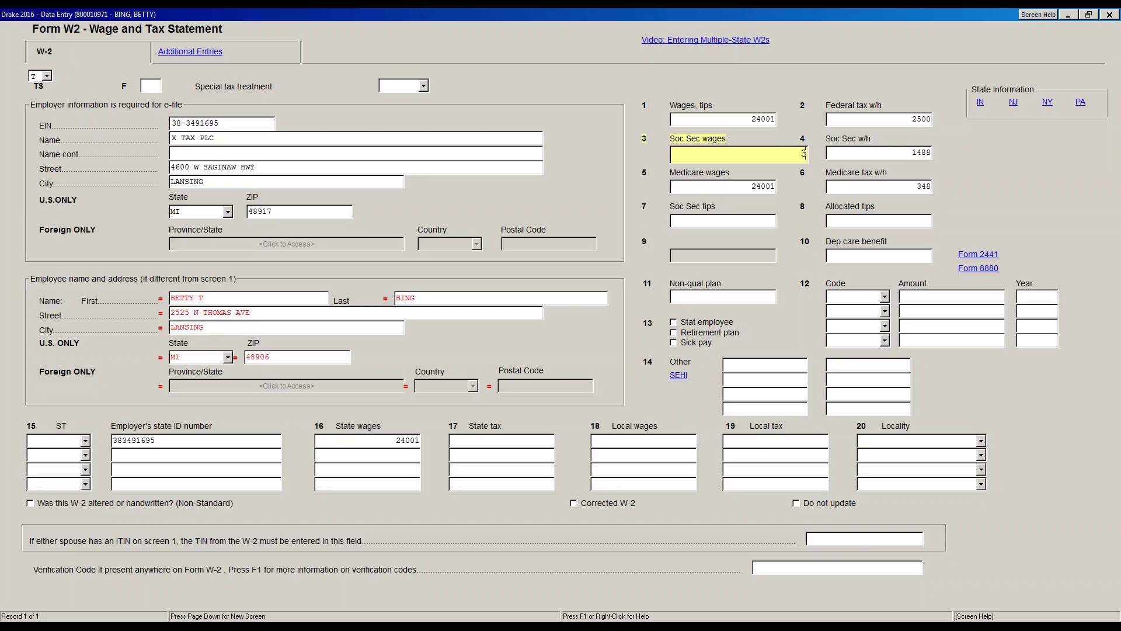
{"action": "type", "text": "24001"}
{"action": "key", "text": "Return"}
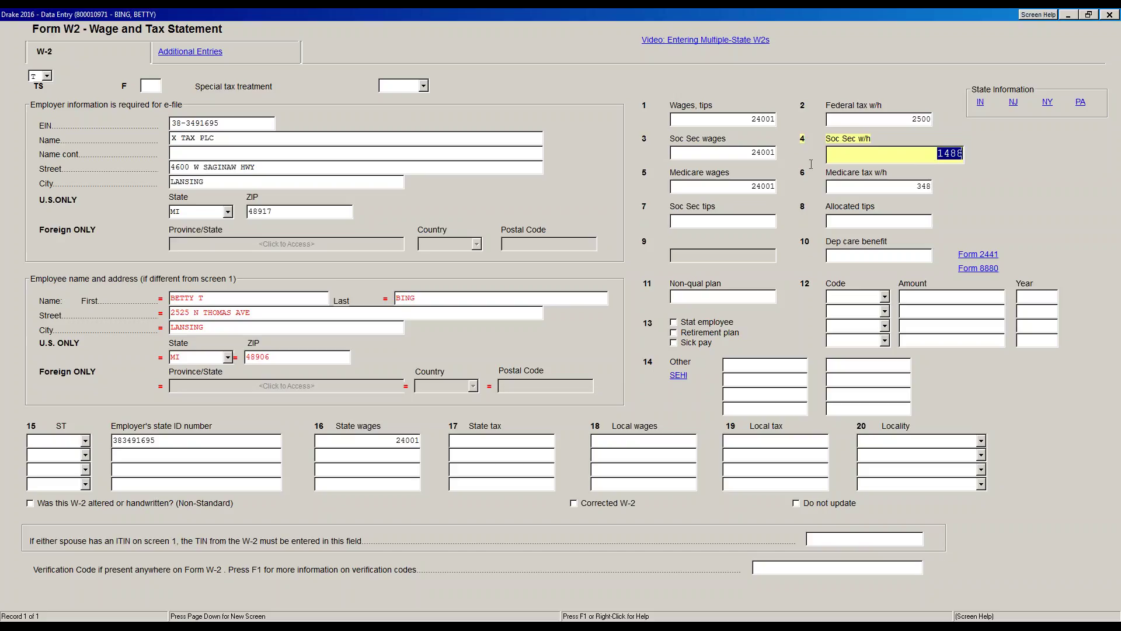
- Add a box 12 entry with code D and amount 2000
{"action": "left_click", "coordinate": [844, 296]}
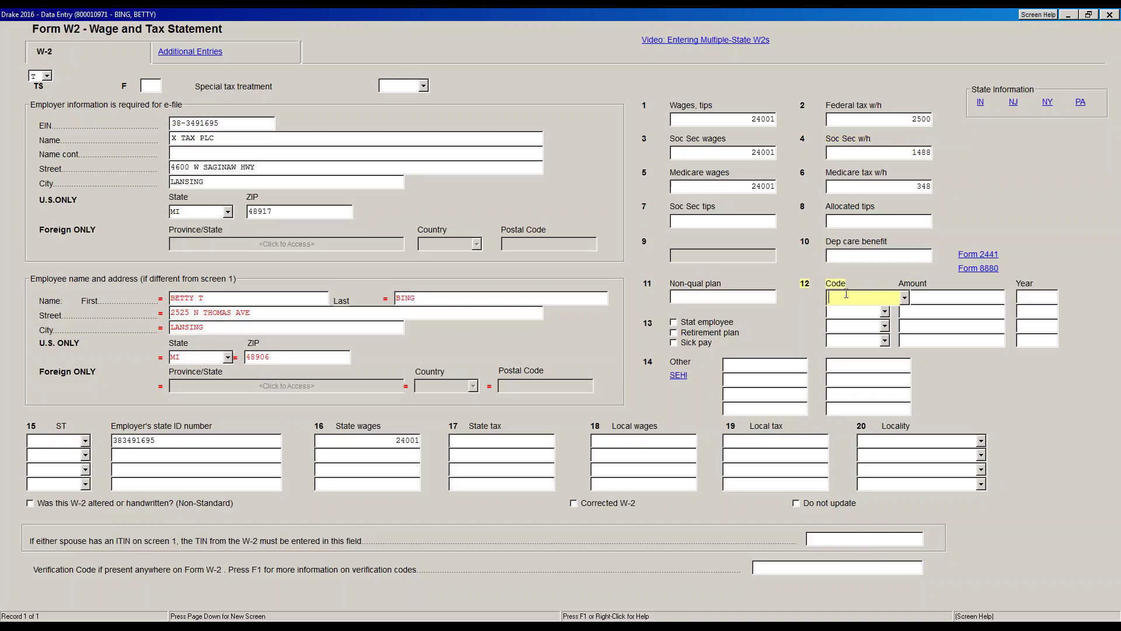
{"action": "type", "text": "D"}
{"action": "key", "text": "Tab"}
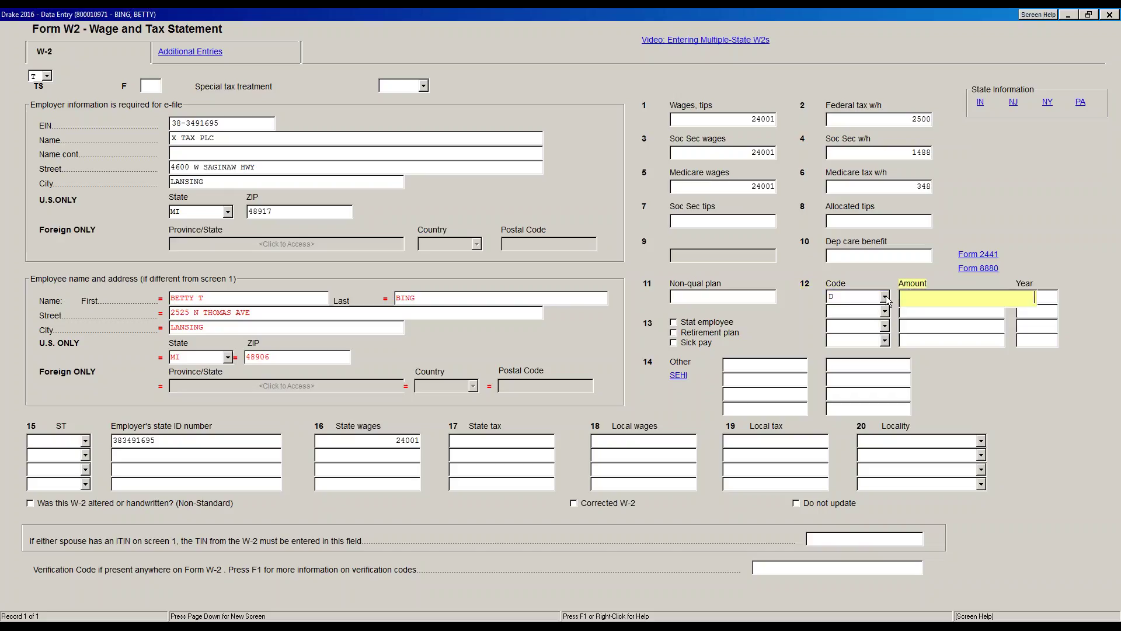
{"action": "type", "text": "2000"}
- Change box 1 wages to 22001, keep Social Security wages 24001, and check Retirement plan
{"action": "left_click", "coordinate": [748, 123]}
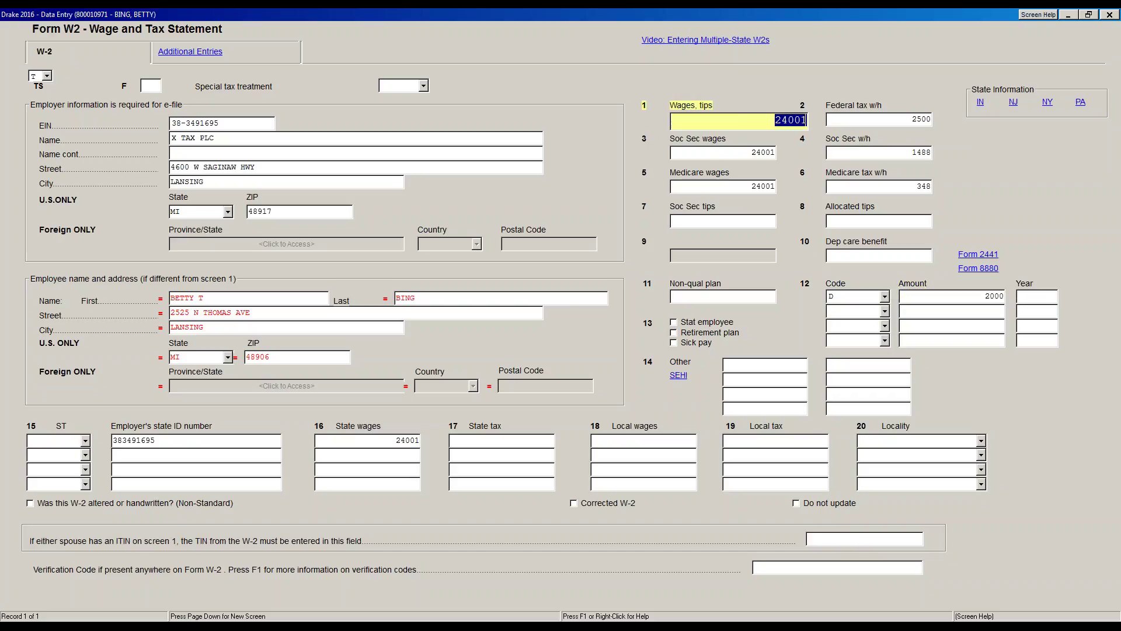
{"action": "type", "text": "22001"}
{"action": "key", "text": "Tab"}
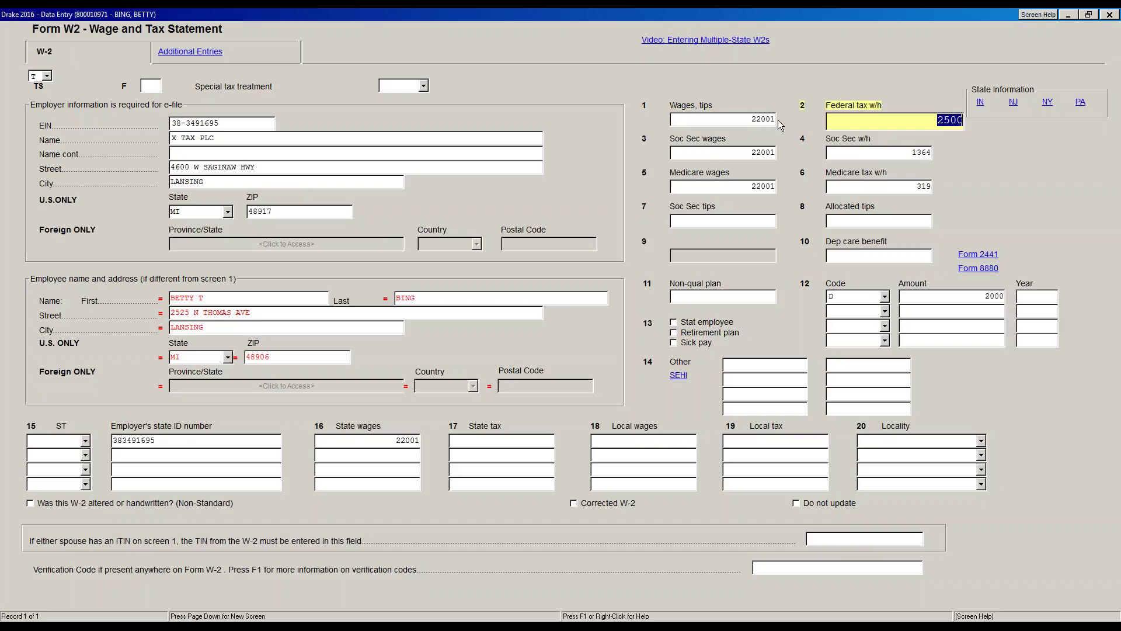
{"action": "key", "text": "Tab"}
{"action": "type", "text": "24001"}
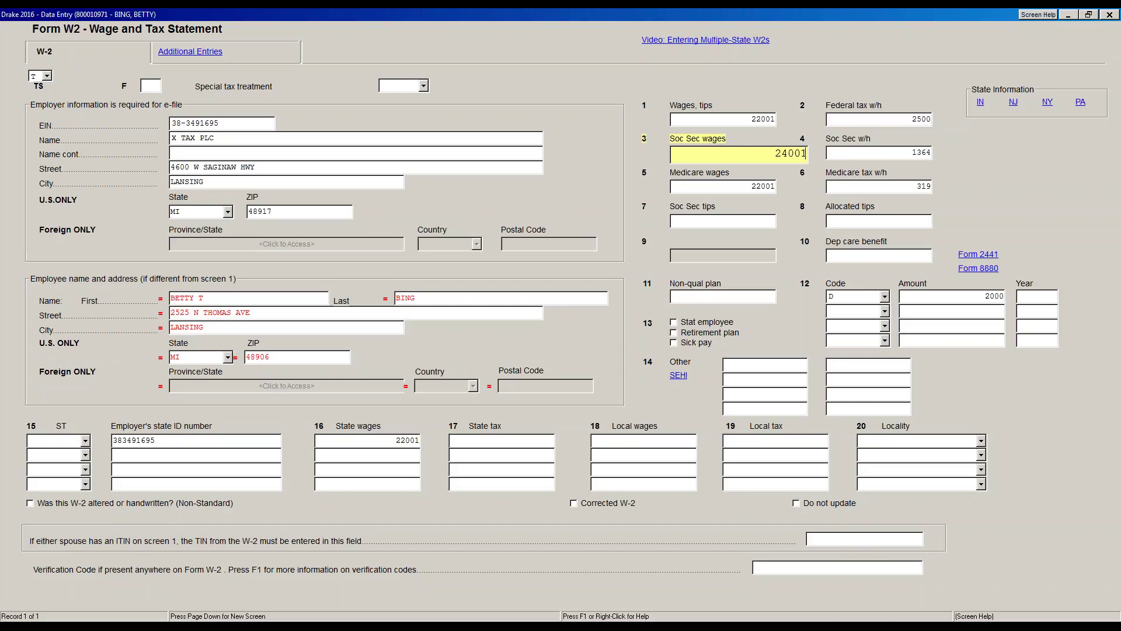
{"action": "key", "text": "Tab"}
{"action": "key", "text": "Tab"}
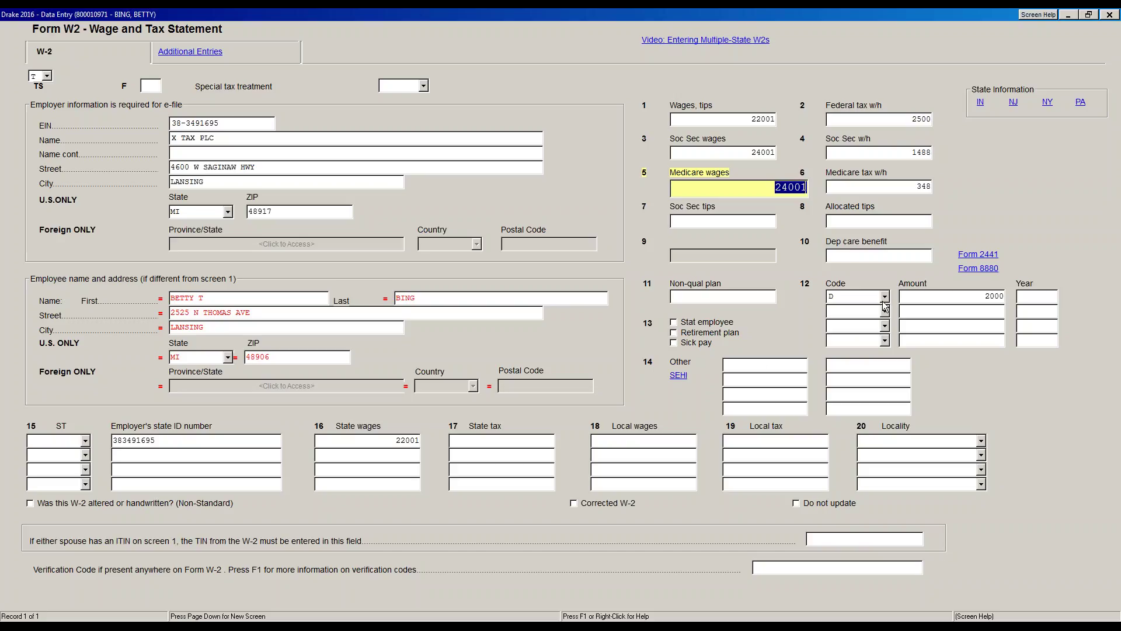
{"action": "left_click", "coordinate": [675, 334]}
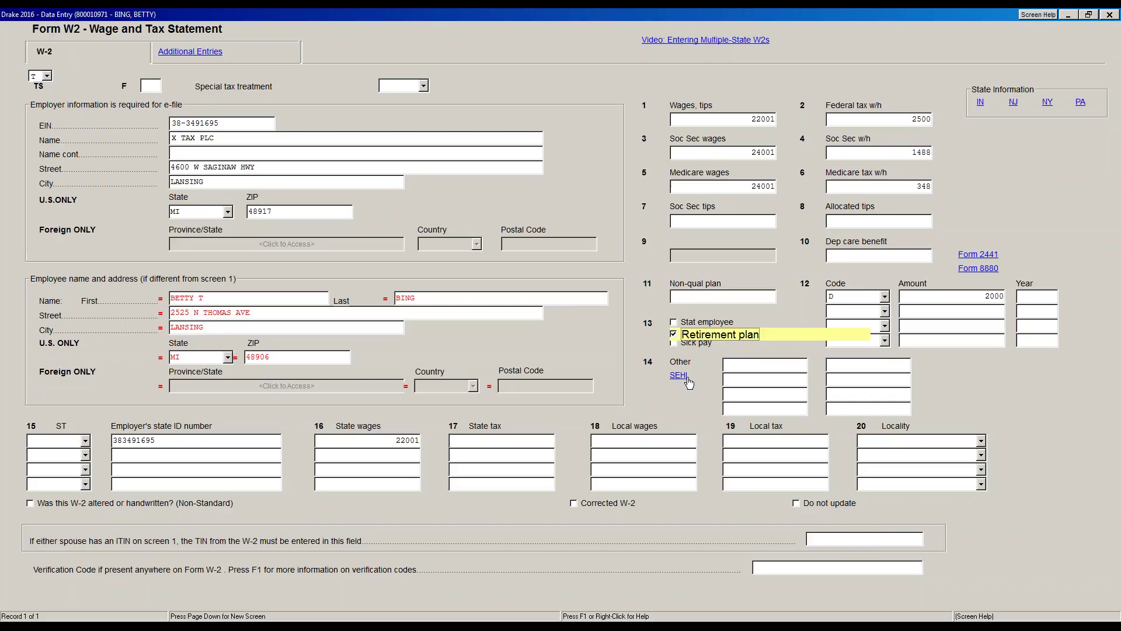
- Set box 15 state to MI and confirm the employer's state ID number beside it
{"action": "left_click", "coordinate": [55, 439]}
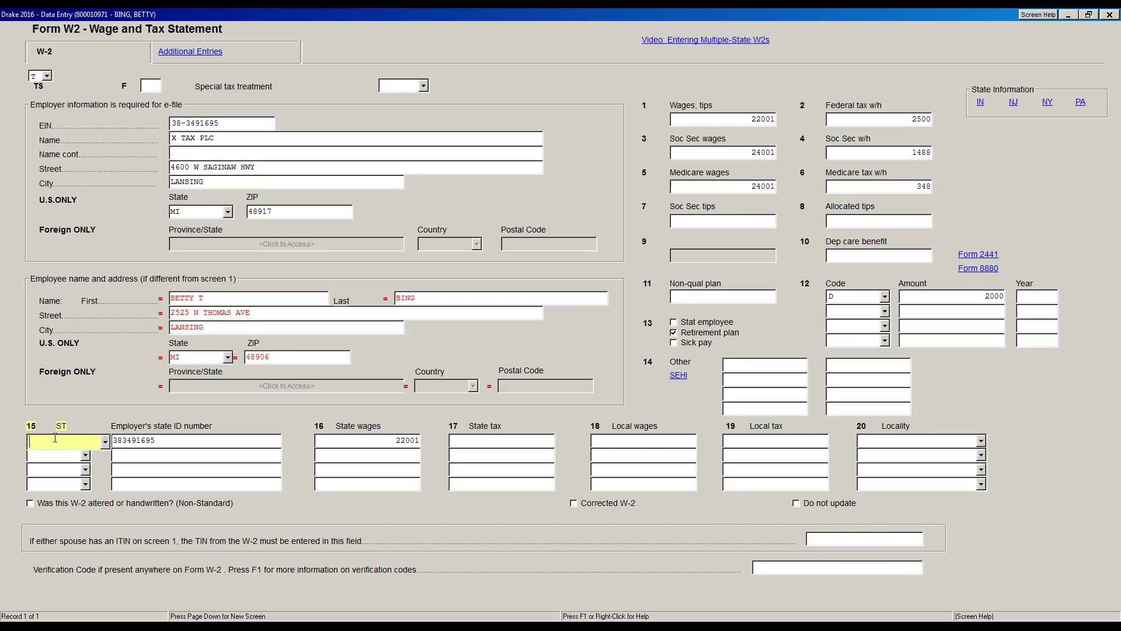
{"action": "type", "text": "MI"}
{"action": "left_click", "coordinate": [106, 444]}
{"action": "left_click", "coordinate": [108, 459]}
{"action": "key", "text": "Tab"}
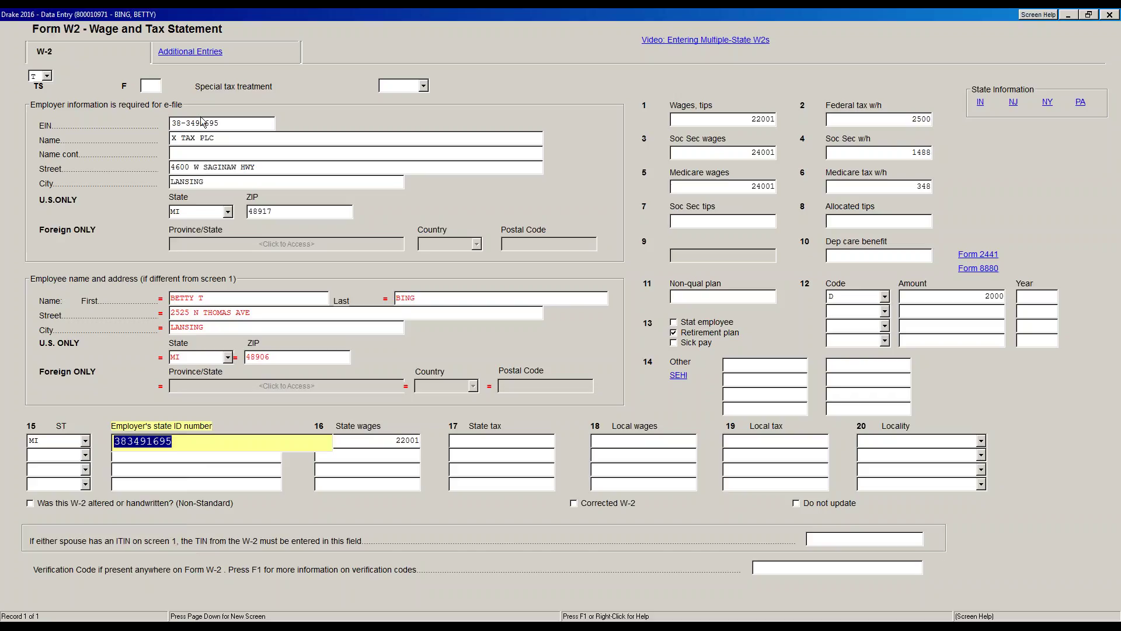
{"action": "left_click", "coordinate": [182, 443]}
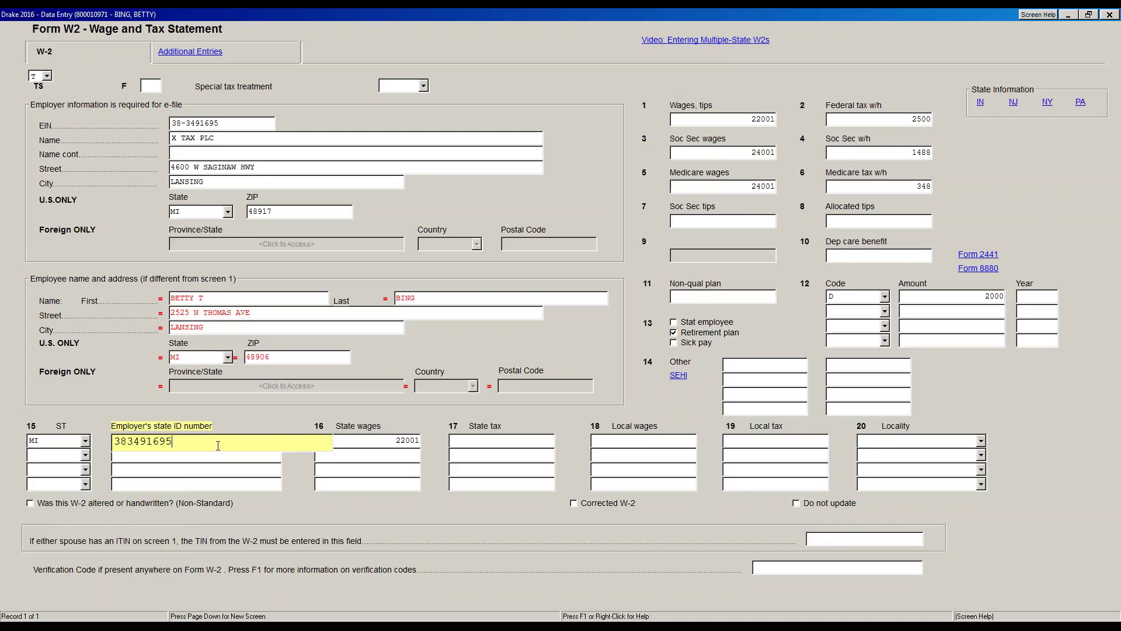
{"action": "key", "text": "Tab"}
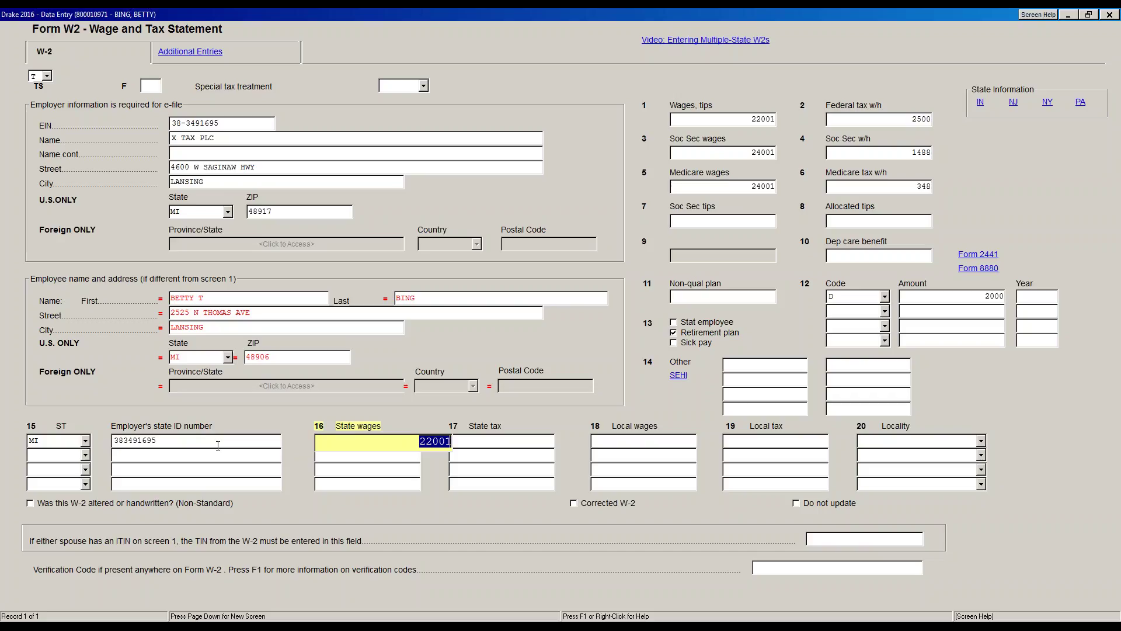
- Keep state wages 22001 and enter state income tax of 1000
{"action": "left_click", "coordinate": [735, 116]}
{"action": "left_click", "coordinate": [408, 437]}
{"action": "key", "text": "Tab"}
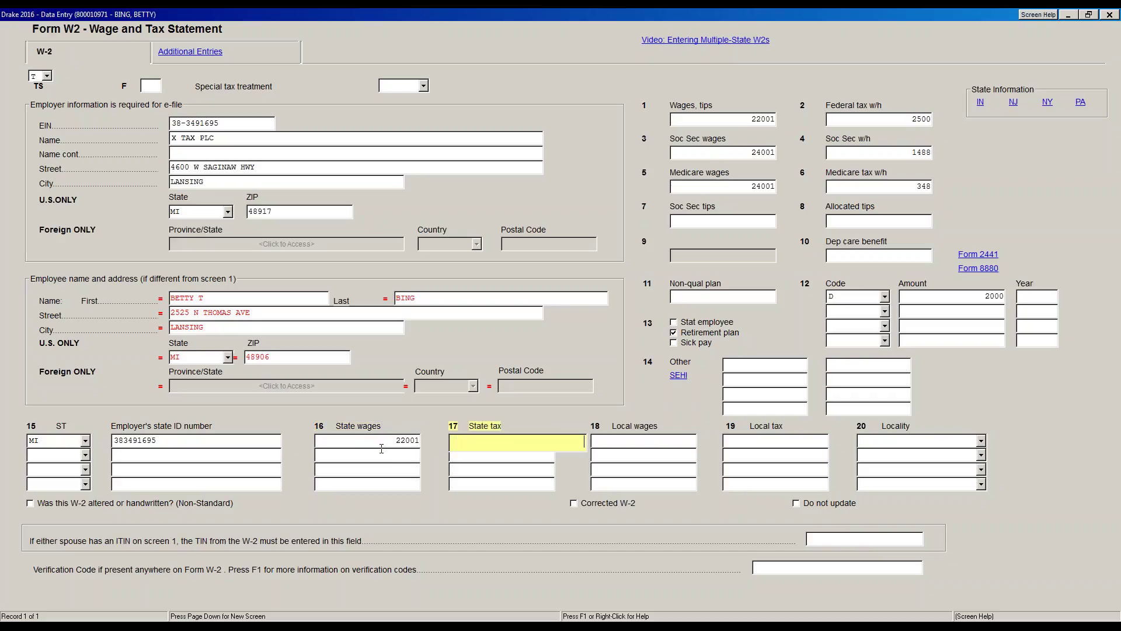
{"action": "type", "text": "1000"}
{"action": "key", "text": "Tab"}
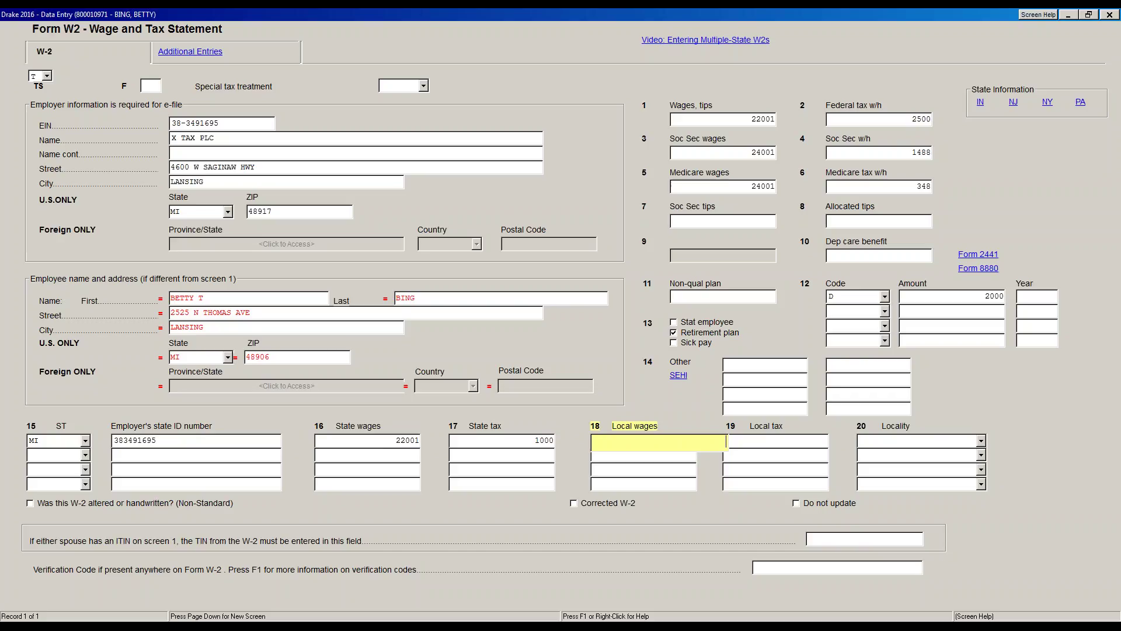
- Enter local wages 22001, local tax 120, and locality LN Lansing
{"action": "type", "text": "22001"}
{"action": "key", "text": "Tab"}
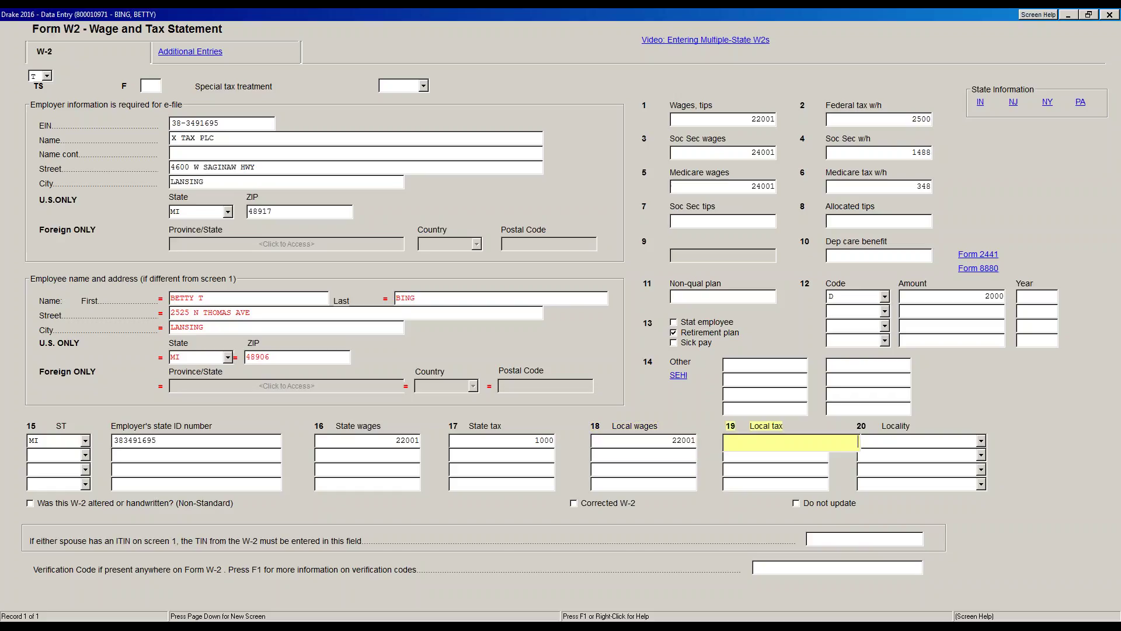
{"action": "type", "text": "120"}
{"action": "key", "text": "Tab"}
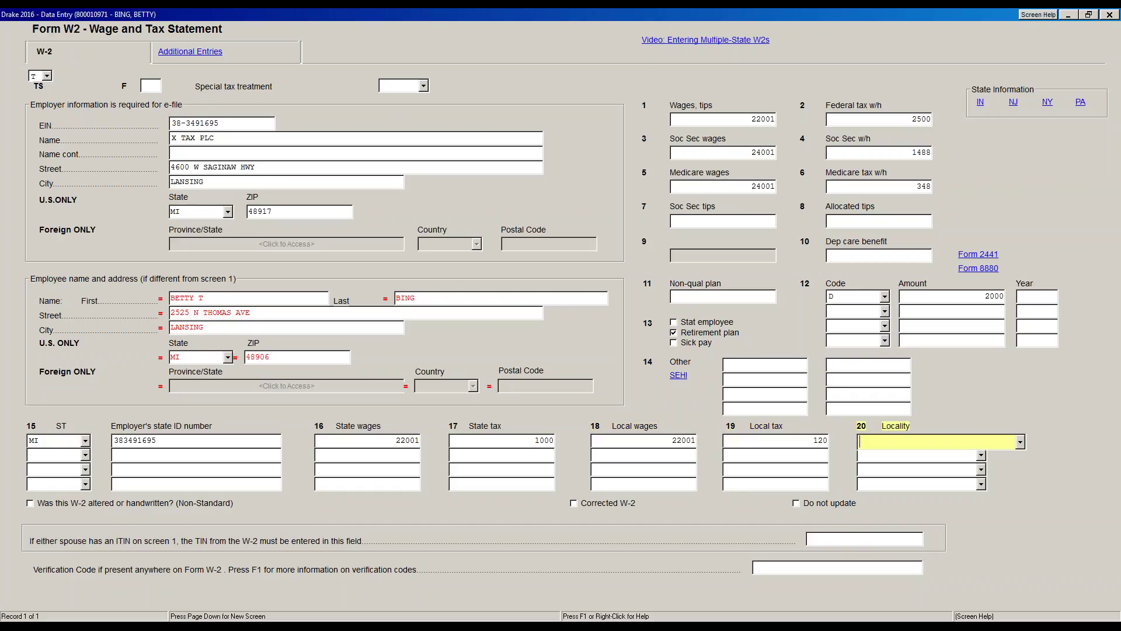
{"action": "type", "text": "LN"}
{"action": "left_click", "coordinate": [1020, 442]}
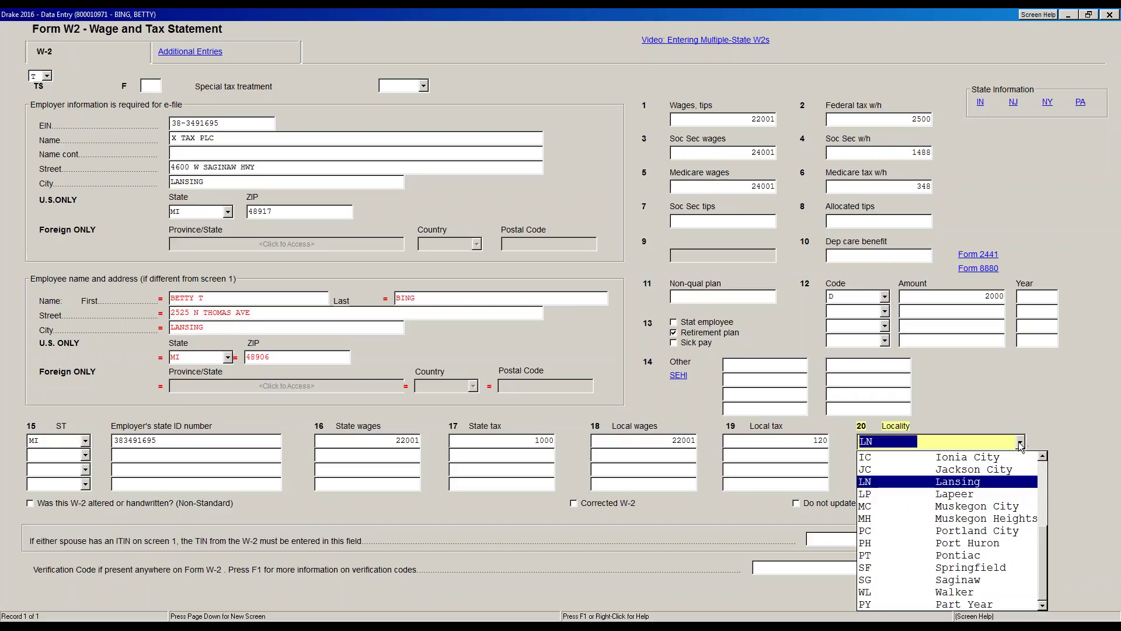
{"action": "left_click", "coordinate": [979, 482]}
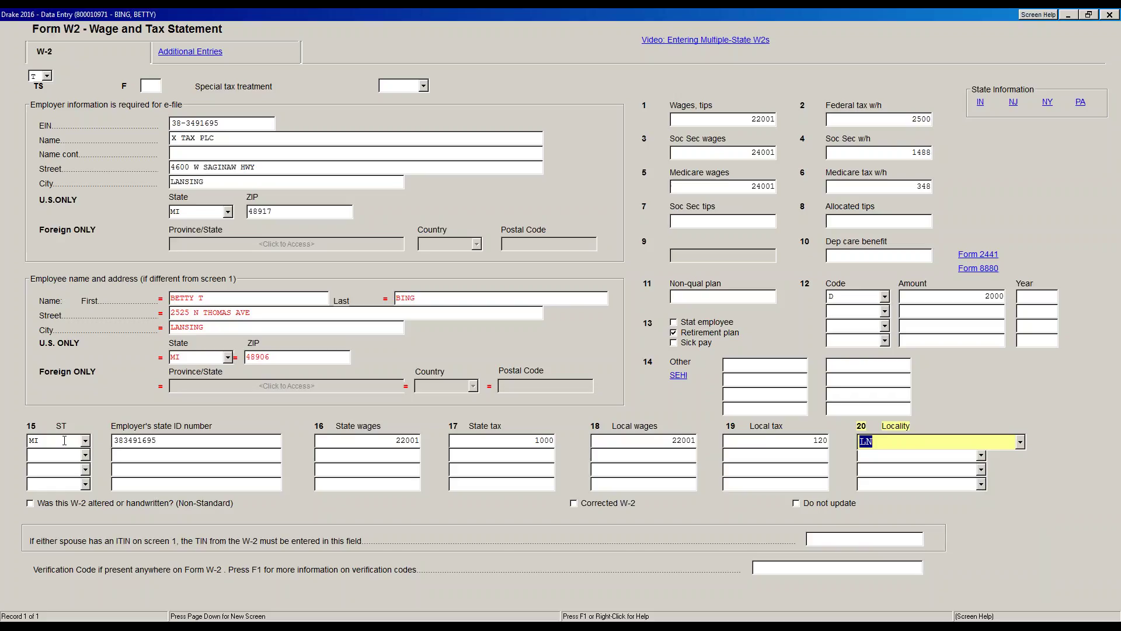
{"action": "left_click", "coordinate": [1020, 441]}
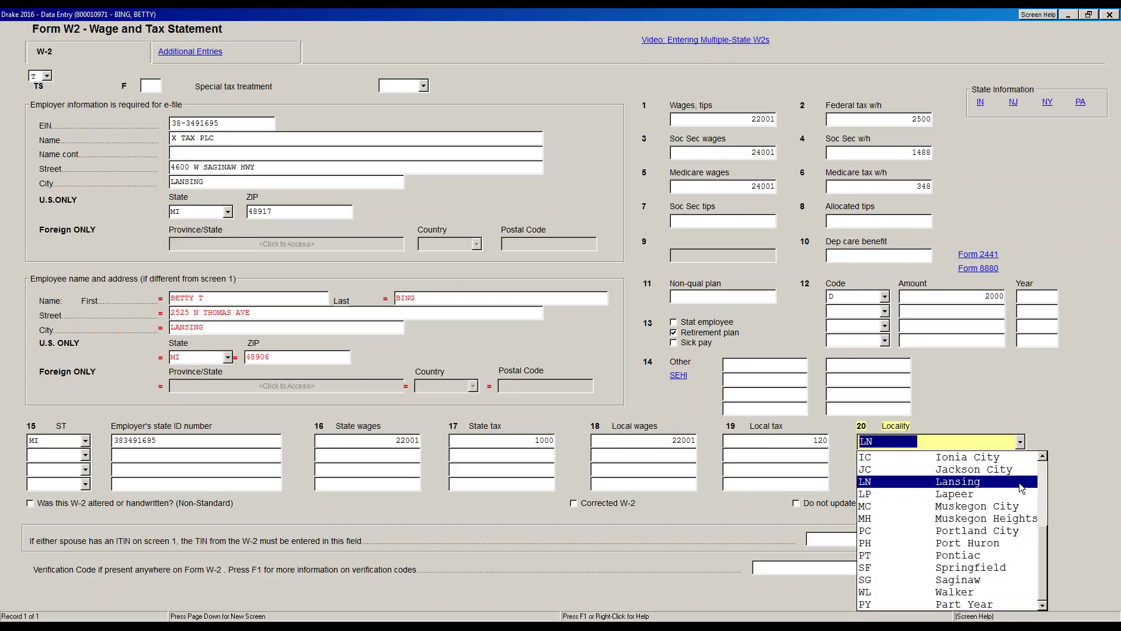
{"action": "left_click", "coordinate": [1015, 485]}
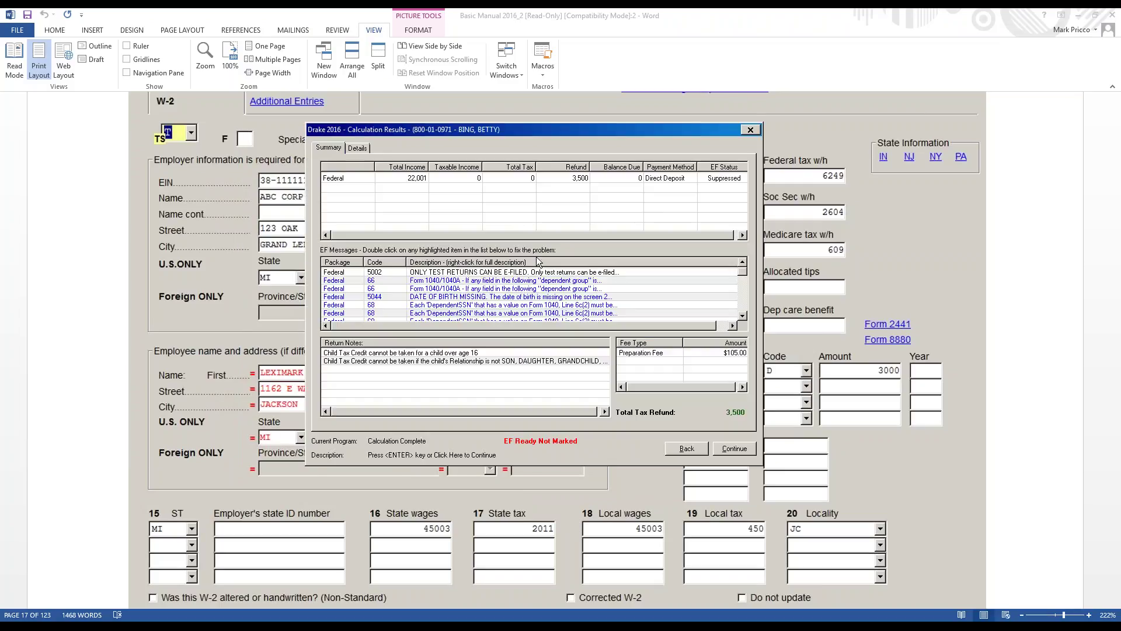
- Continue past the calculation results to the Tax Return Comparison in View/Print
{"action": "left_click", "coordinate": [724, 450]}
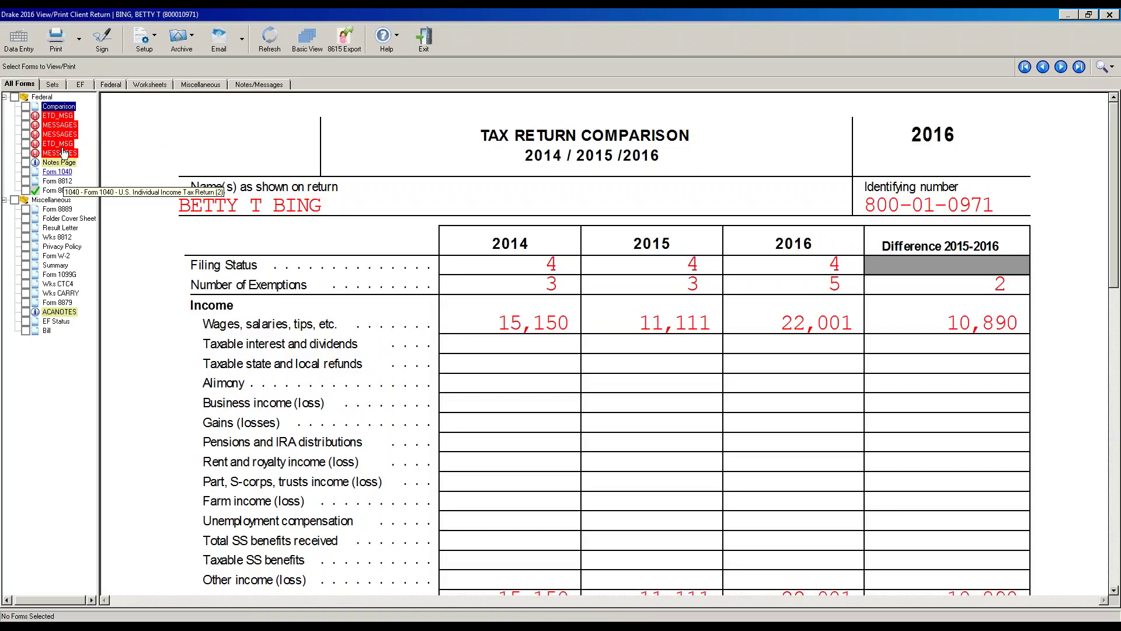
- Look through Form 1040's 22,001 wages and 3,500 refund, then go back to Data Entry
{"action": "left_click", "coordinate": [59, 174]}
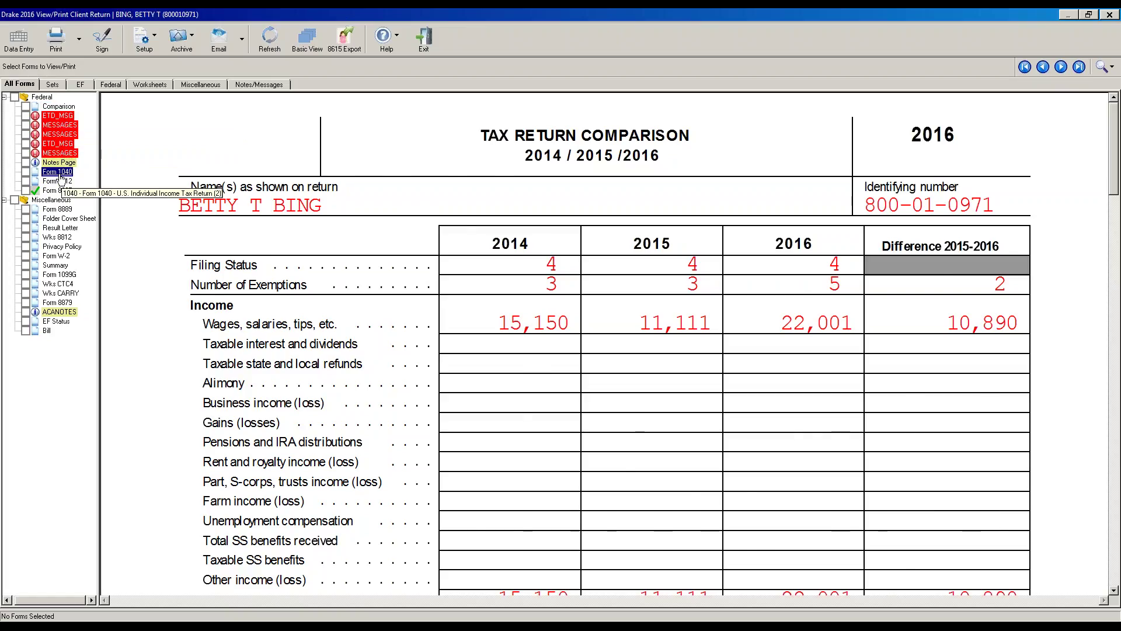
{"action": "scroll", "coordinate": [604, 344], "scroll_direction": "down", "scroll_amount": 6}
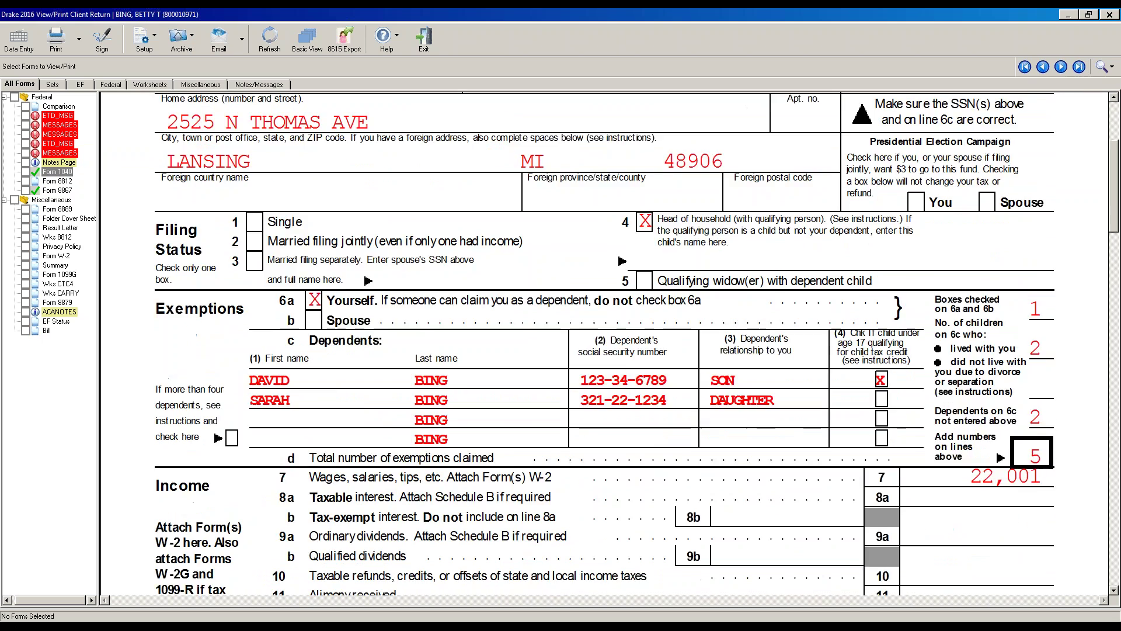
{"action": "scroll", "coordinate": [604, 343], "scroll_direction": "down", "scroll_amount": 1}
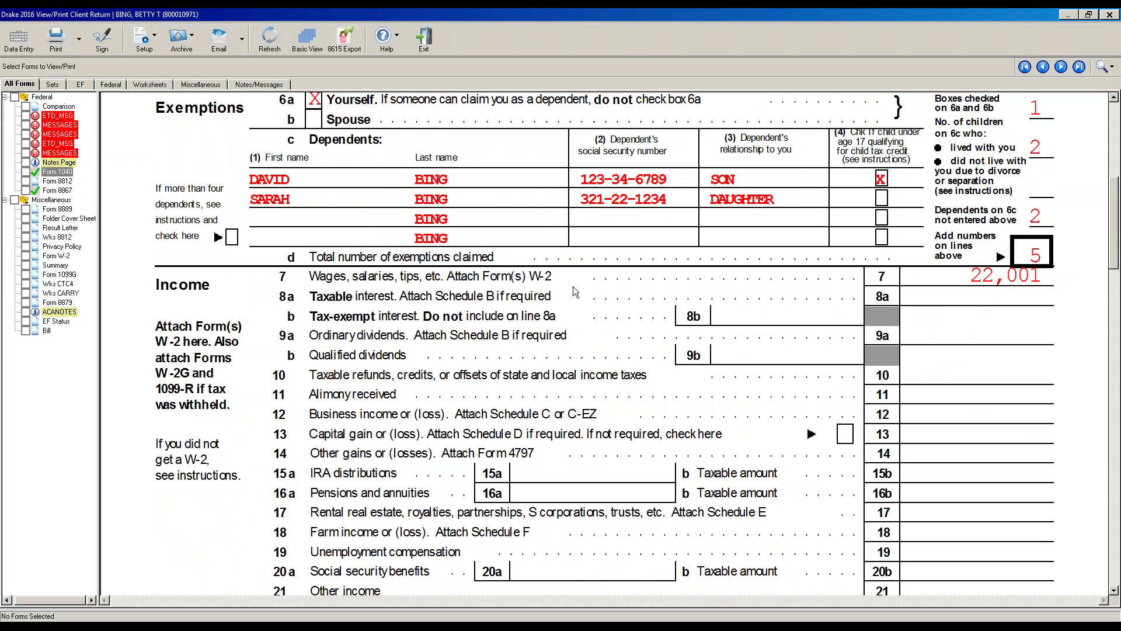
{"action": "scroll", "coordinate": [625, 299], "scroll_direction": "down", "scroll_amount": 2}
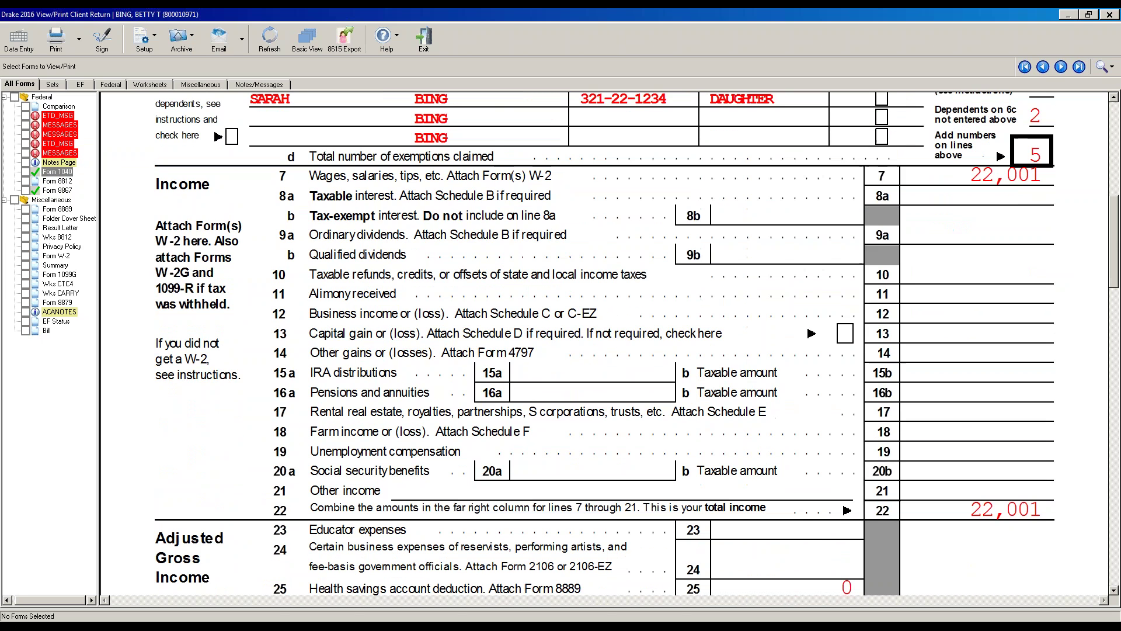
{"action": "left_click_drag", "start_coordinate": [1115, 265], "coordinate": [1116, 493]}
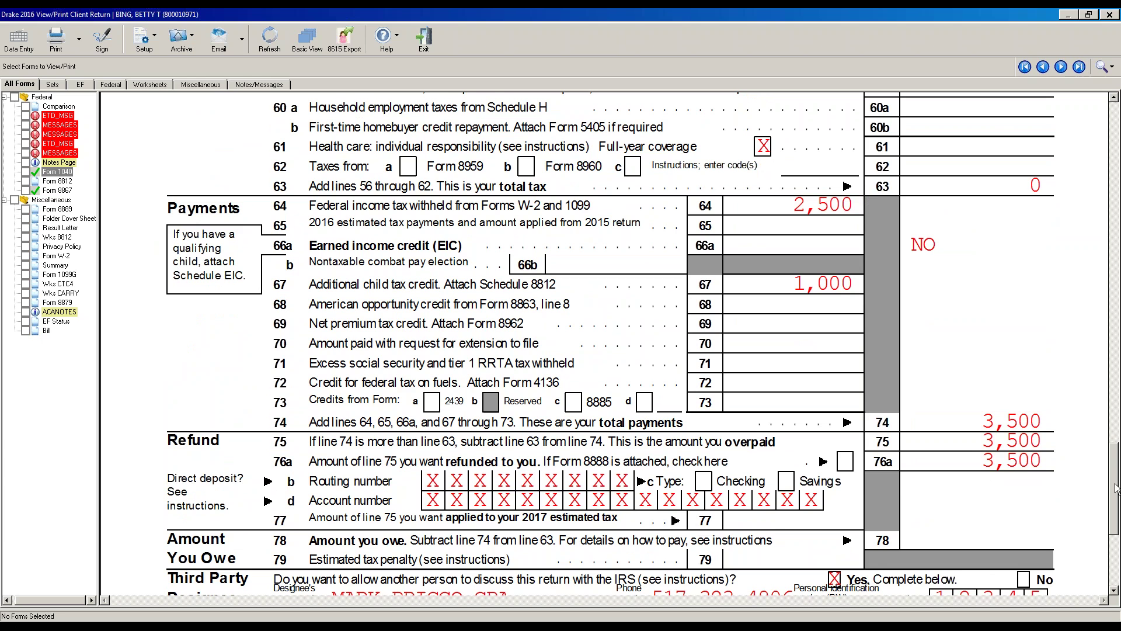
{"action": "scroll", "coordinate": [1115, 465], "scroll_direction": "up", "scroll_amount": 1}
{"action": "left_click_drag", "start_coordinate": [1115, 466], "coordinate": [1114, 222]}
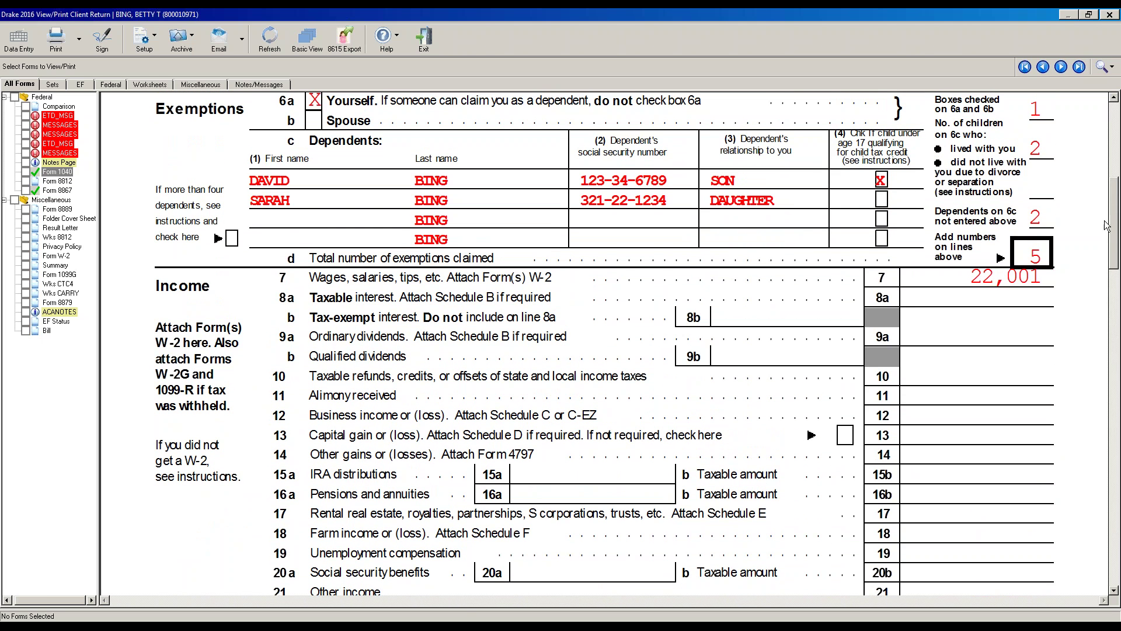
{"action": "left_click_drag", "start_coordinate": [1116, 243], "coordinate": [1116, 275]}
{"action": "left_click_drag", "start_coordinate": [1116, 318], "coordinate": [1116, 501]}
{"action": "left_click_drag", "start_coordinate": [1116, 500], "coordinate": [1087, 152]}
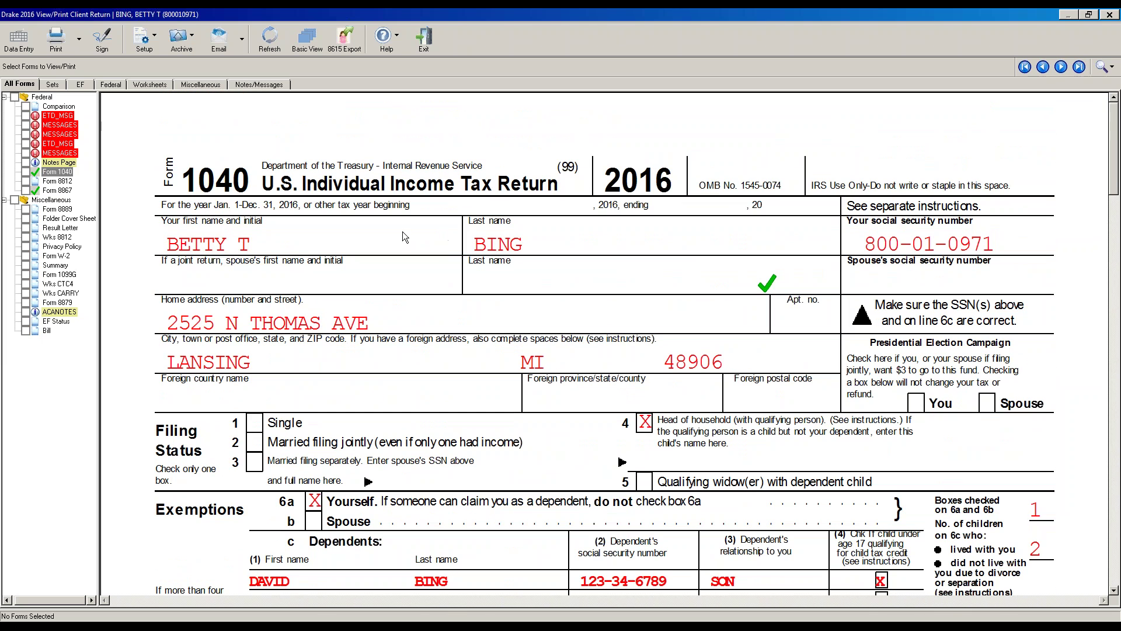
{"action": "key", "text": "Escape"}
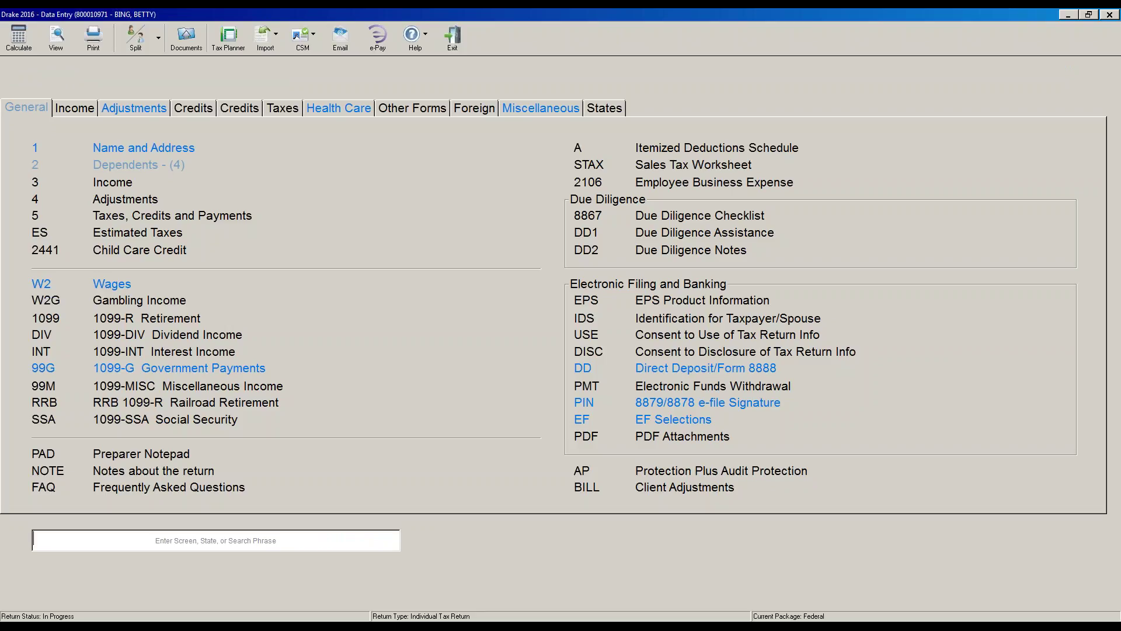
- Reopen the existing W-2 with 22001 in wages, then start a new blank W-2 after it
{"action": "left_click", "coordinate": [106, 285]}
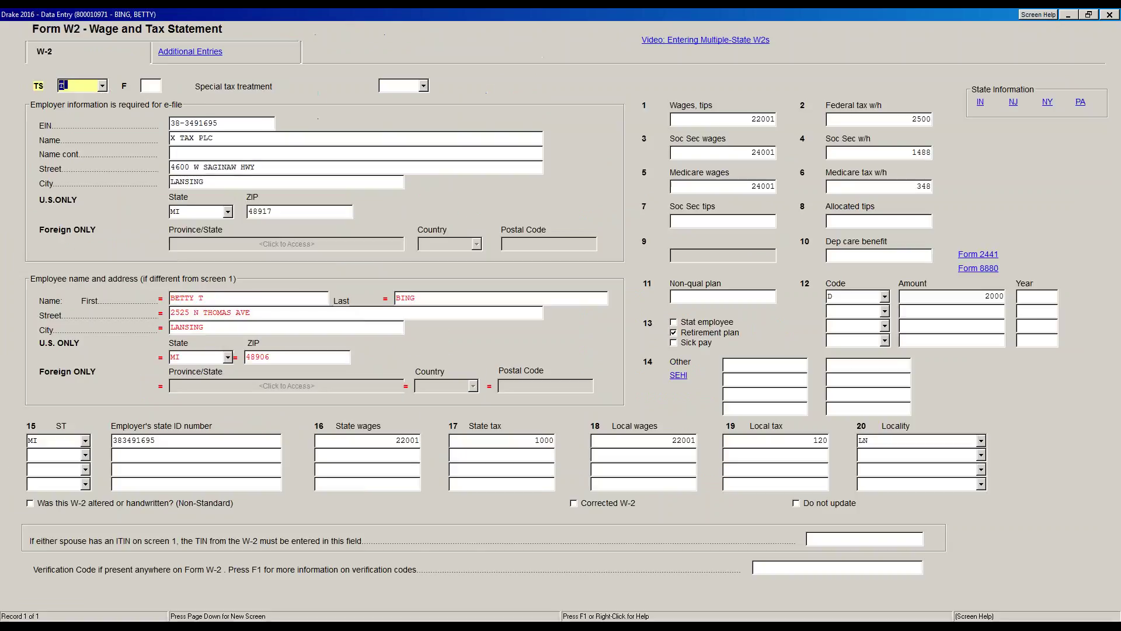
{"action": "key", "text": "Page_Down"}
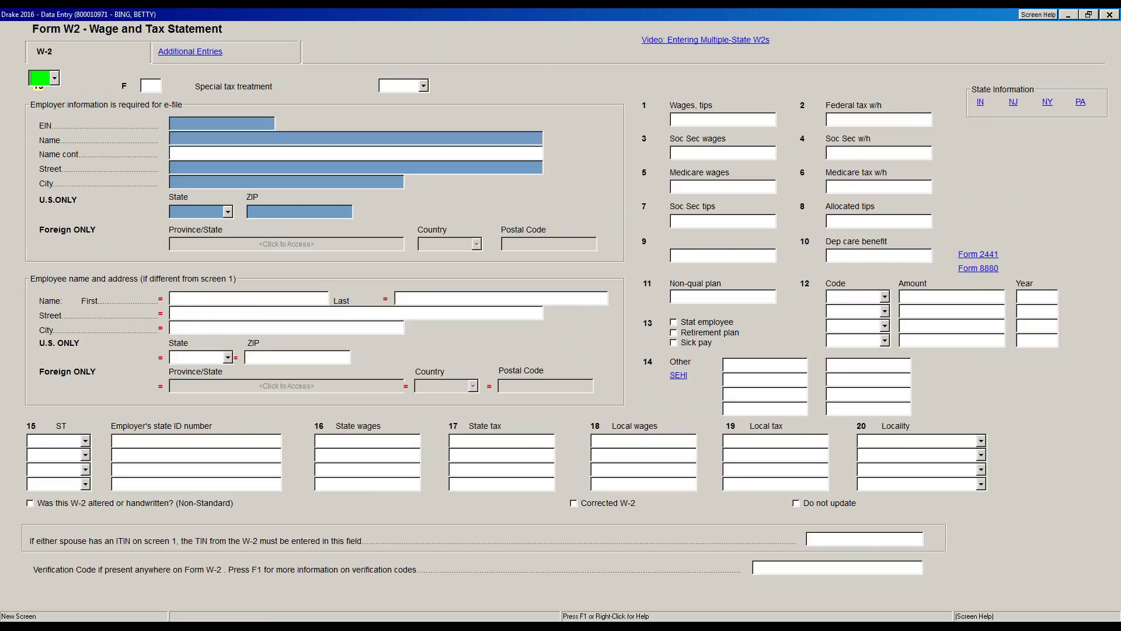